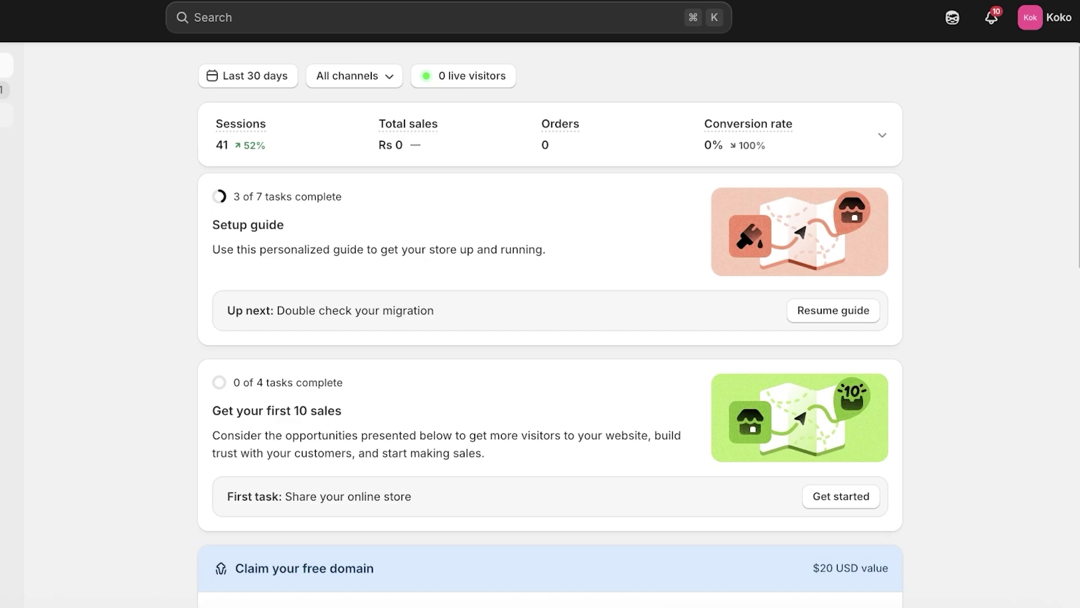
- Go to Products to see the store's five products, including two Lipstick items
left_click(52, 116)
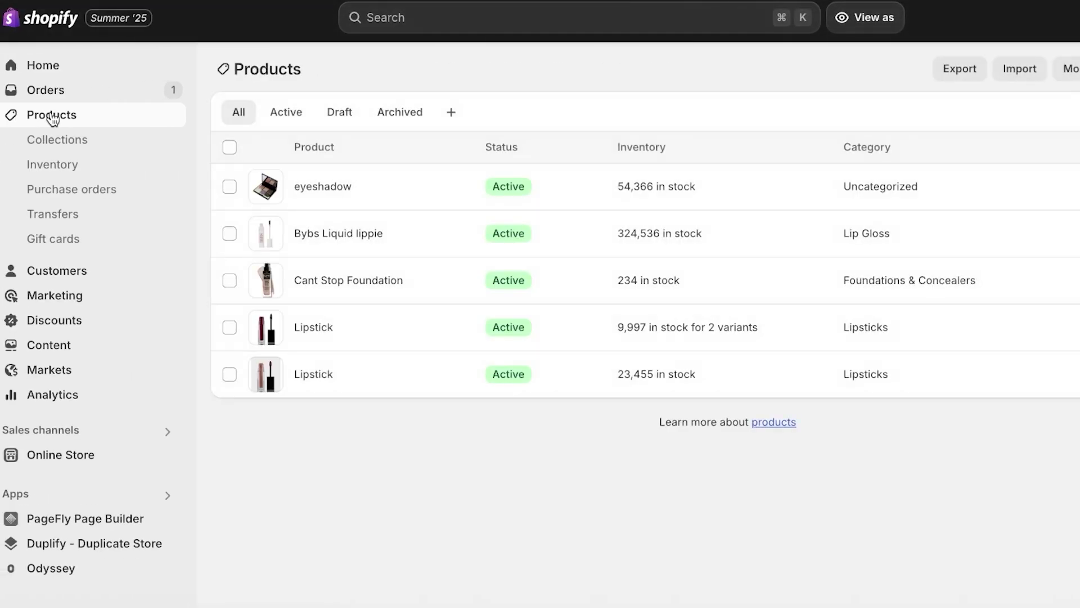
left_click(331, 233)
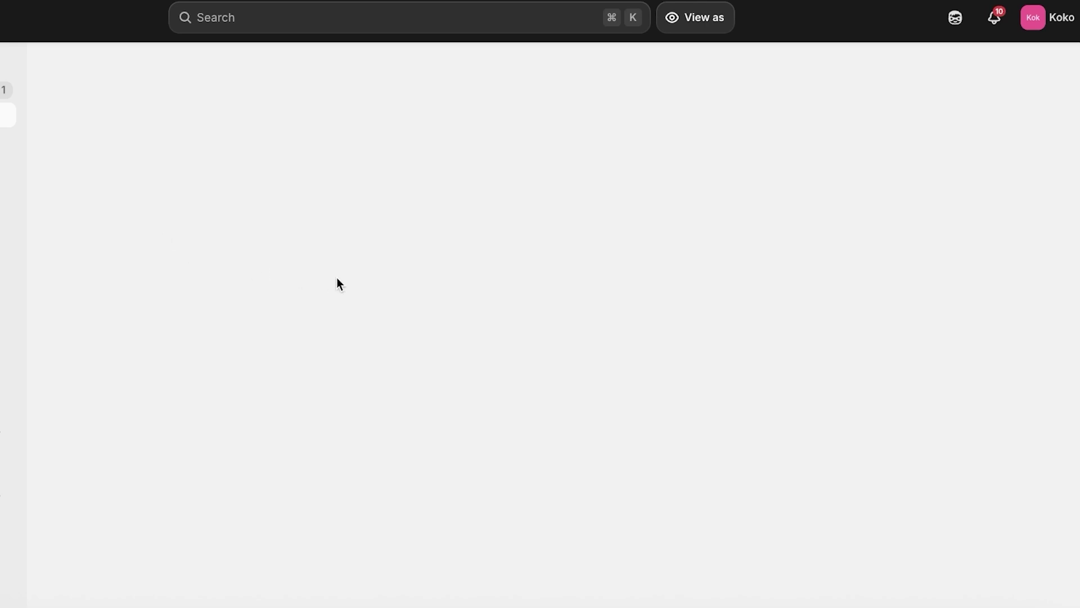
scroll(212, 217, "down", 5)
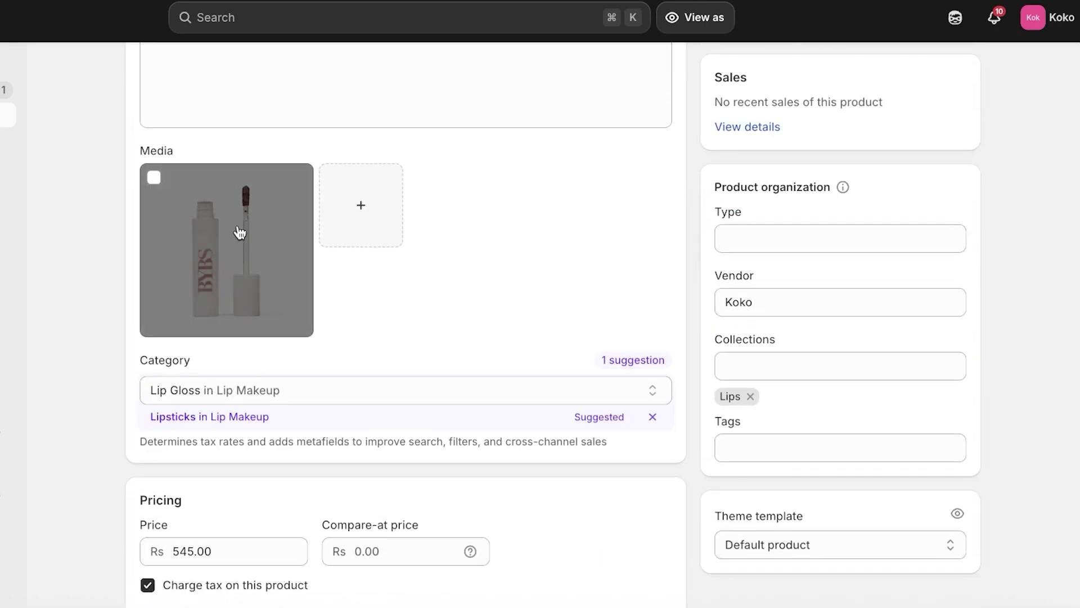
scroll(242, 247, "up", 3)
left_click(243, 411)
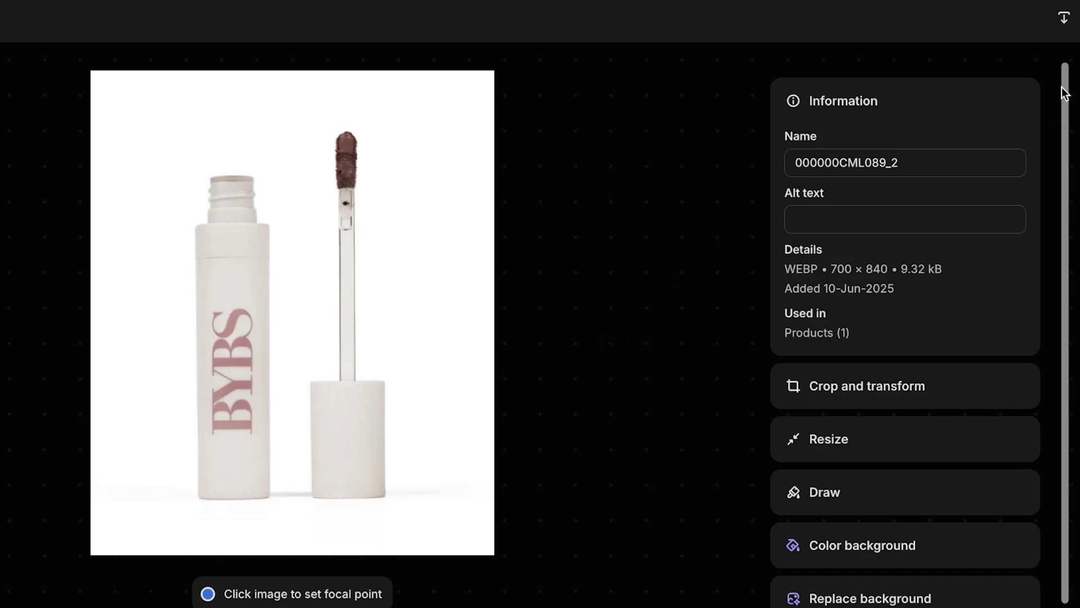
left_click(204, 253)
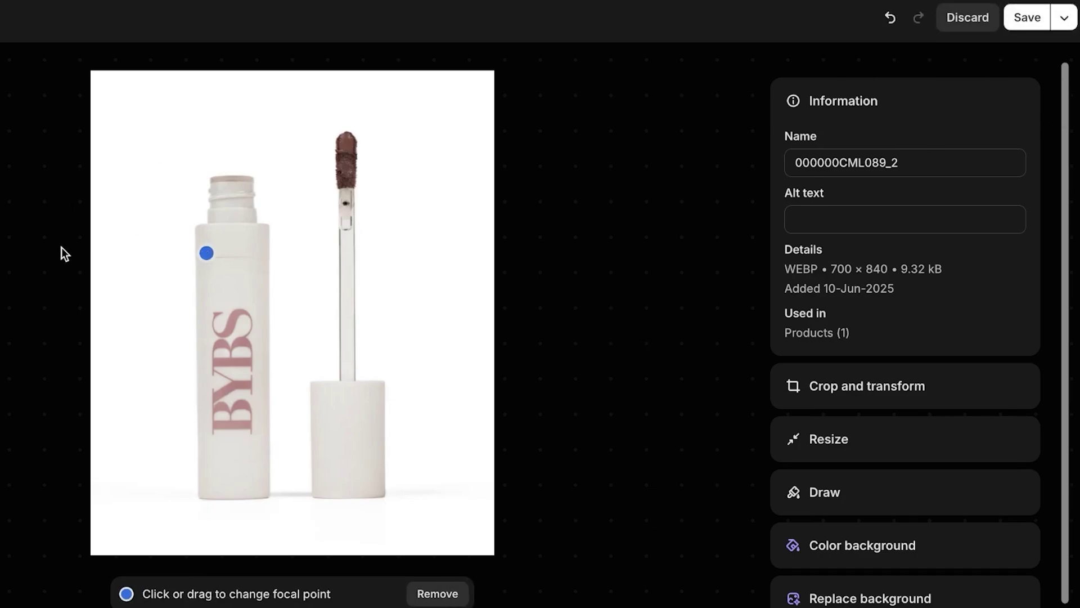
left_click(955, 21)
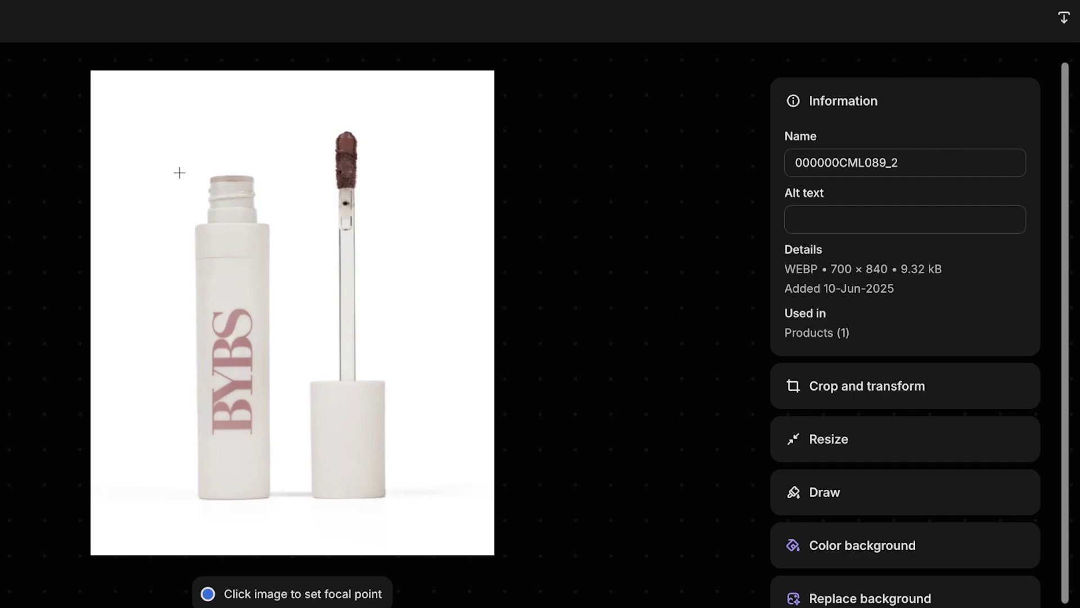
key("Escape")
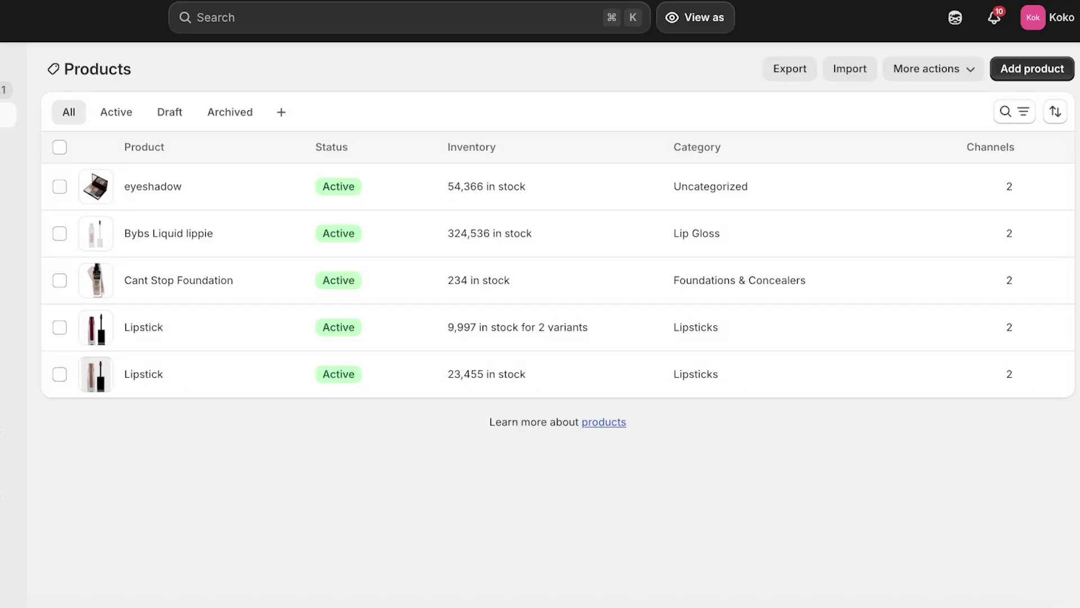
left_click(160, 230)
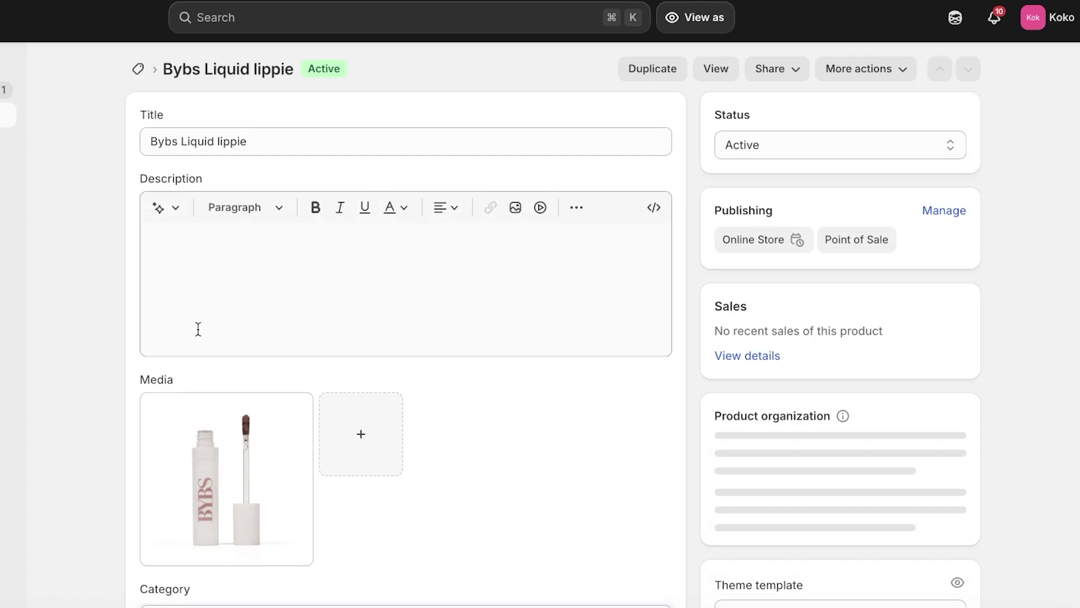
scroll(367, 410, "down", 20)
scroll(368, 419, "up", 3)
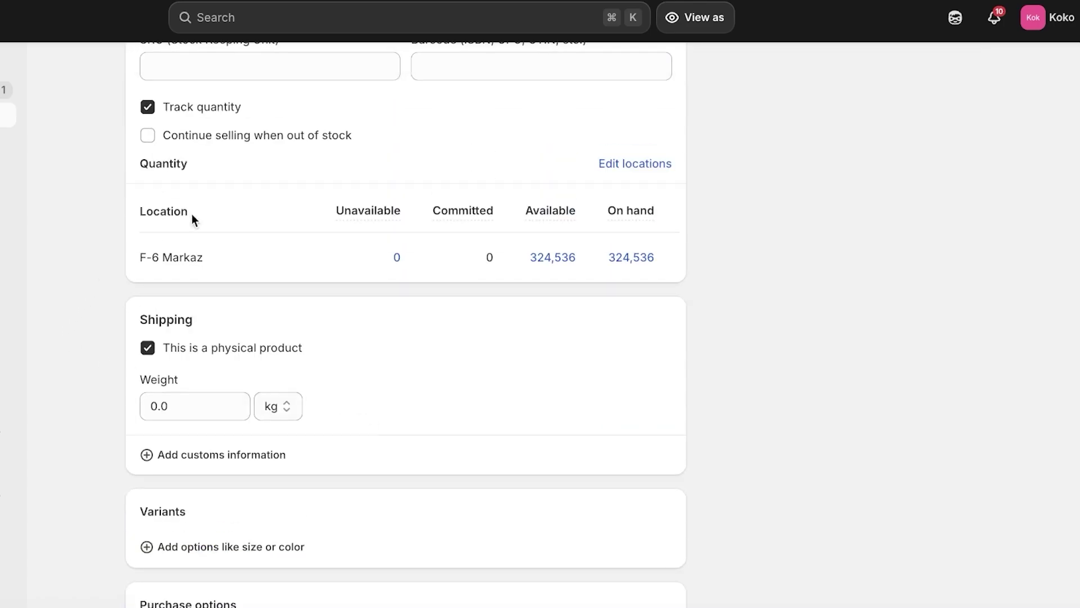
key("alt+Left")
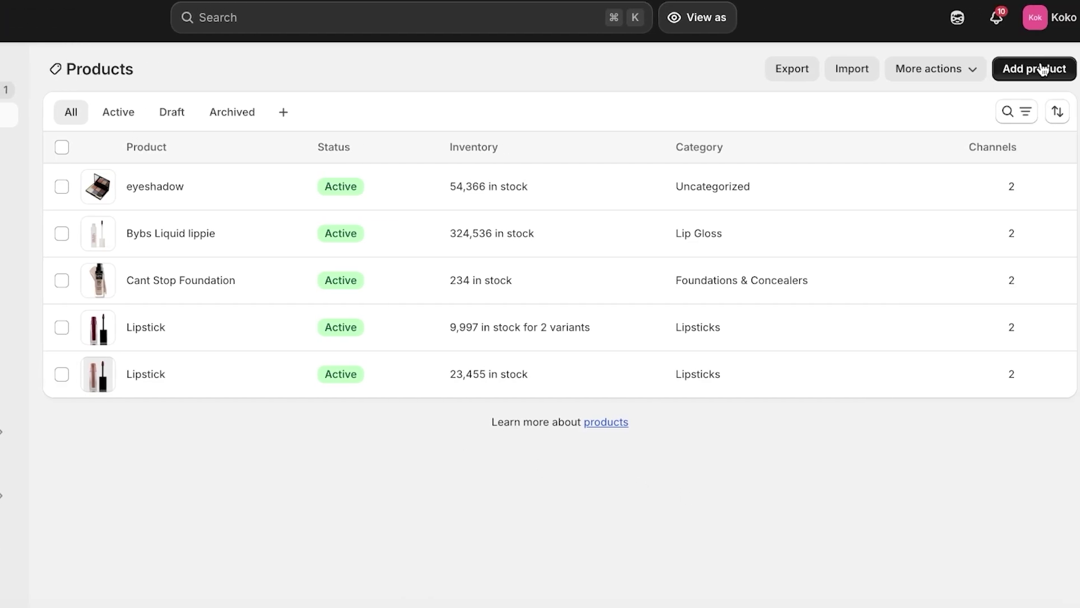
- Start a new product titled 'Lipsticks'
left_click(1043, 69)
left_click(453, 149)
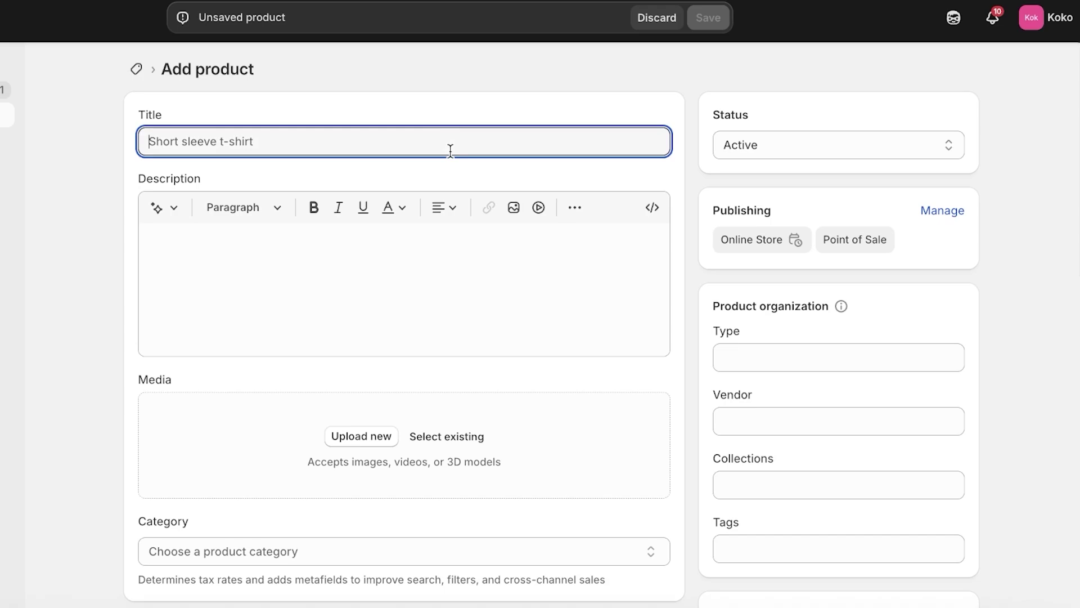
type("Sam")
key("BackSpace")
key("BackSpace")
key("BackSpace")
type("Koko")
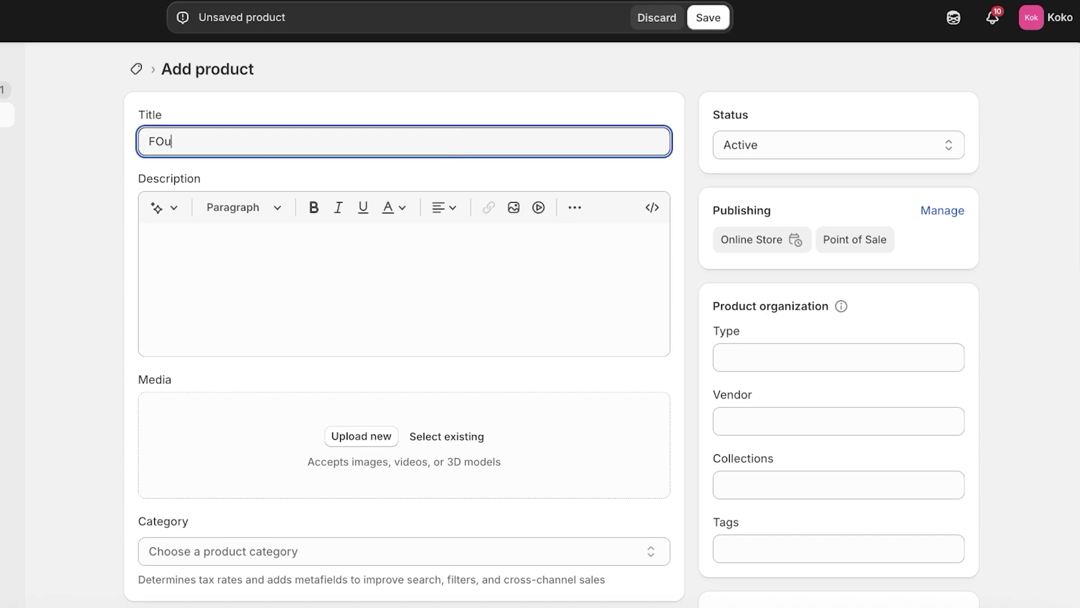
key("BackSpace")
key("BackSpace")
key("BackSpace")
key("BackSpace")
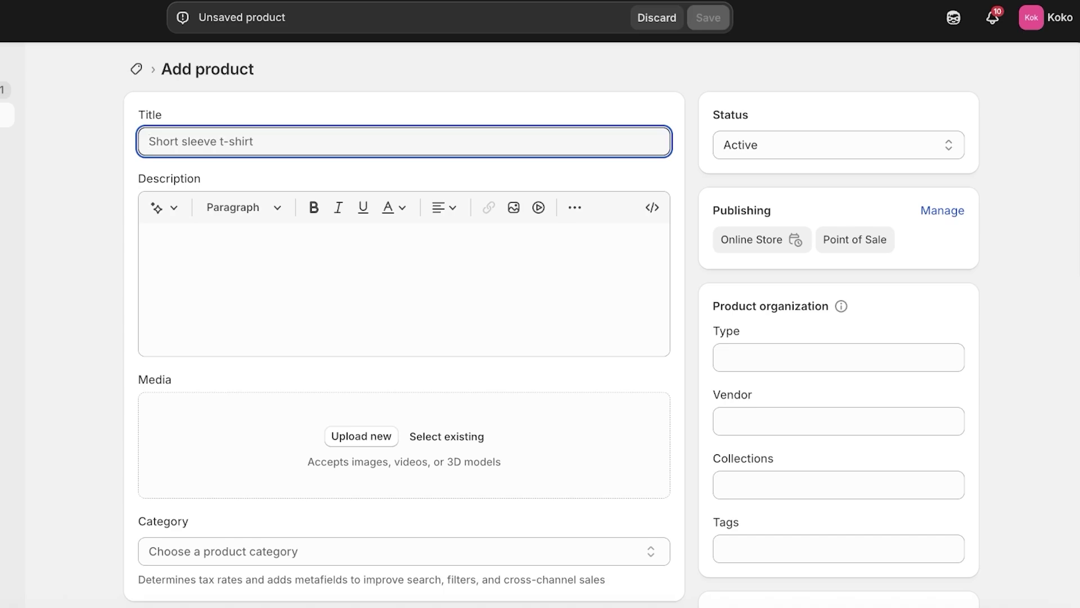
type("Lipsticks")
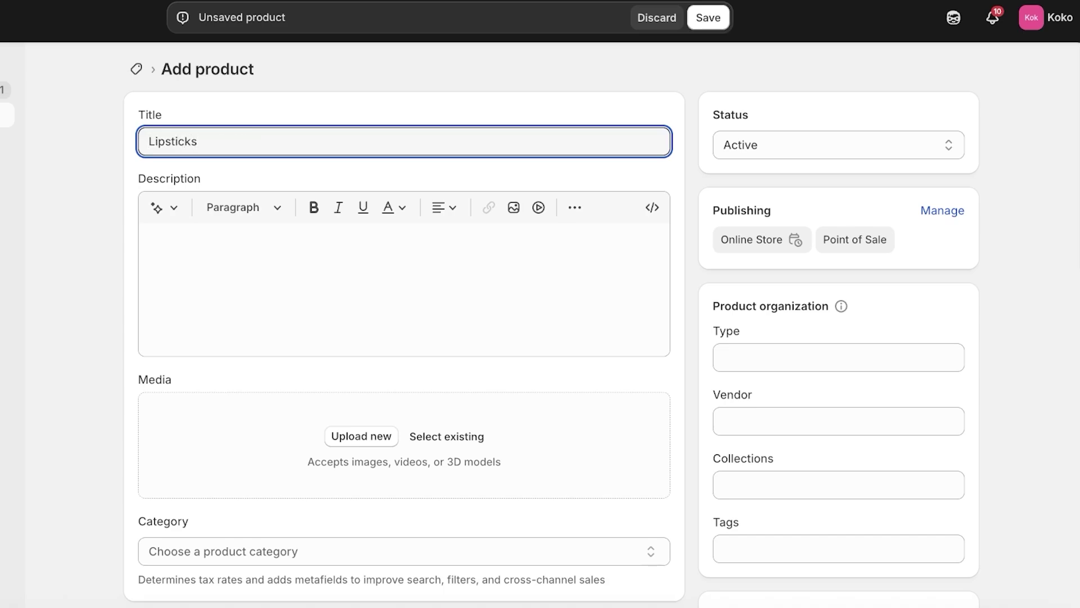
- Generate a product description from the keyword 'lipstick' and keep it
left_click(174, 208)
type("lipstick")
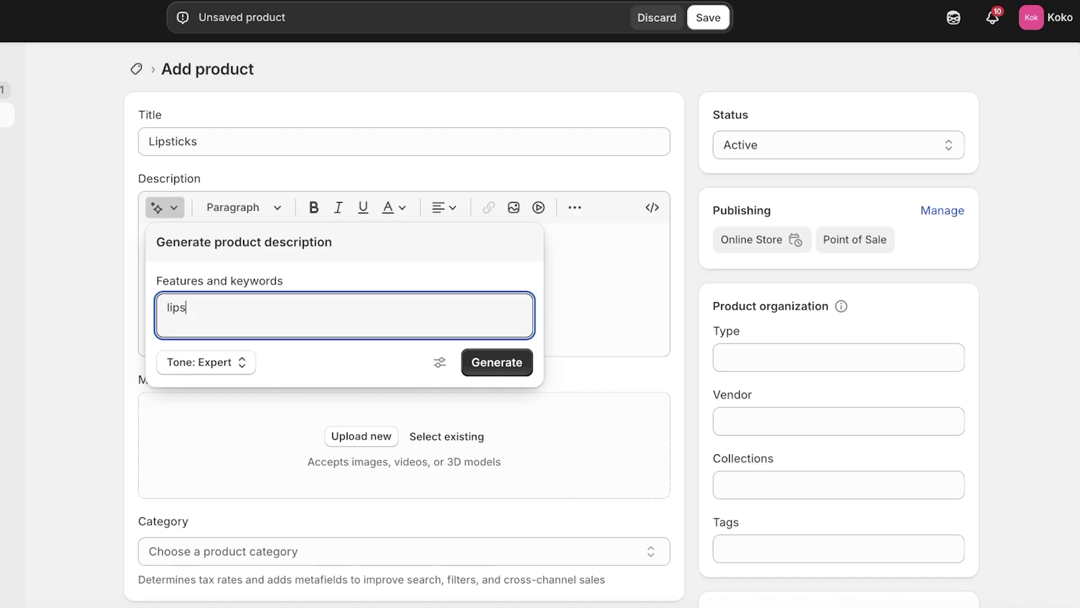
key("Return")
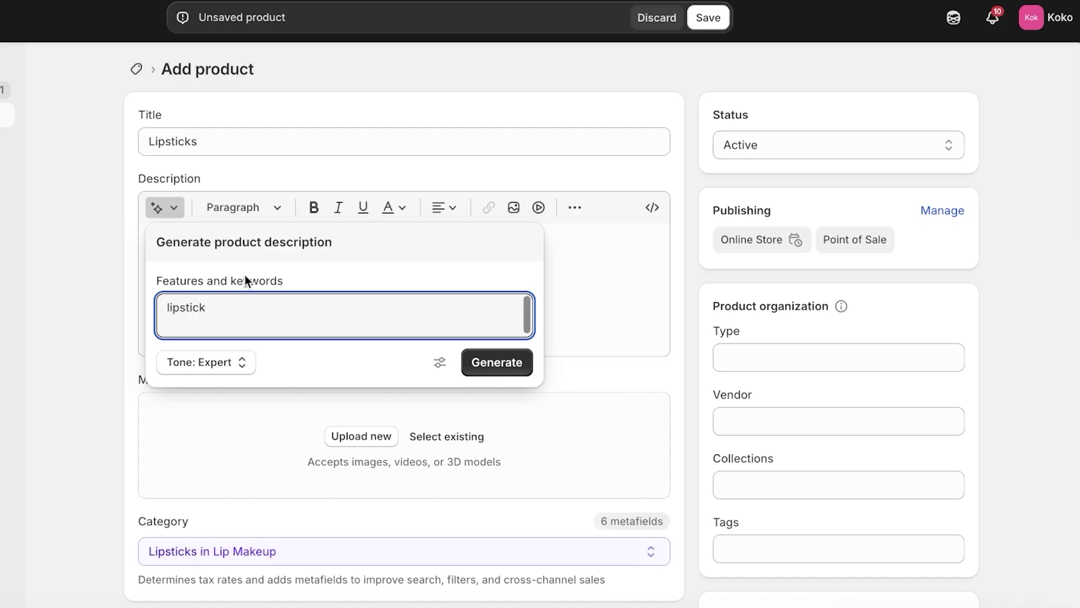
left_click(483, 369)
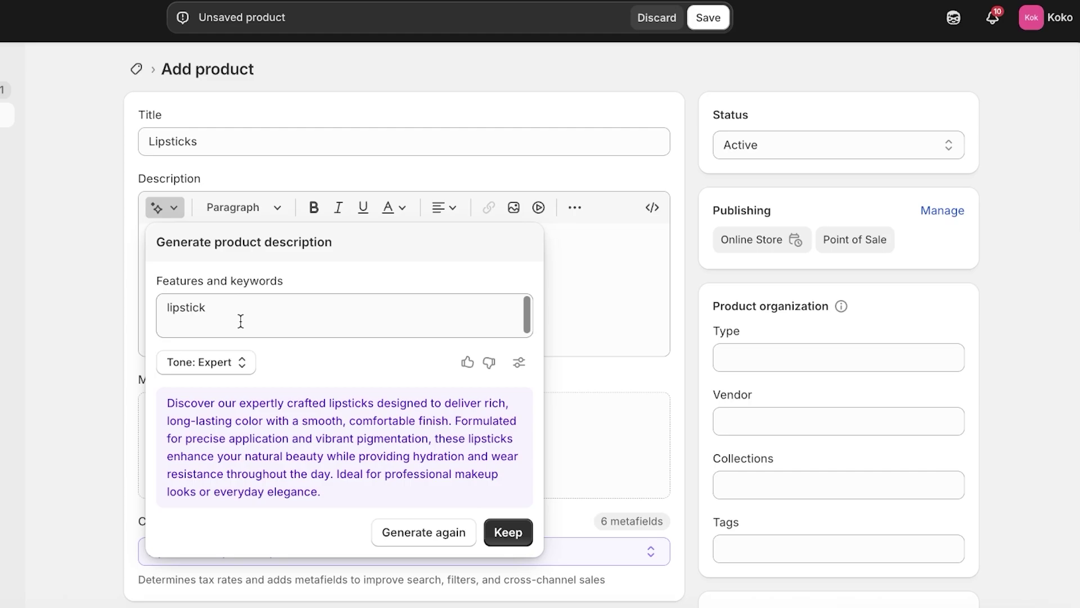
left_click(508, 533)
scroll(381, 363, "down", 2)
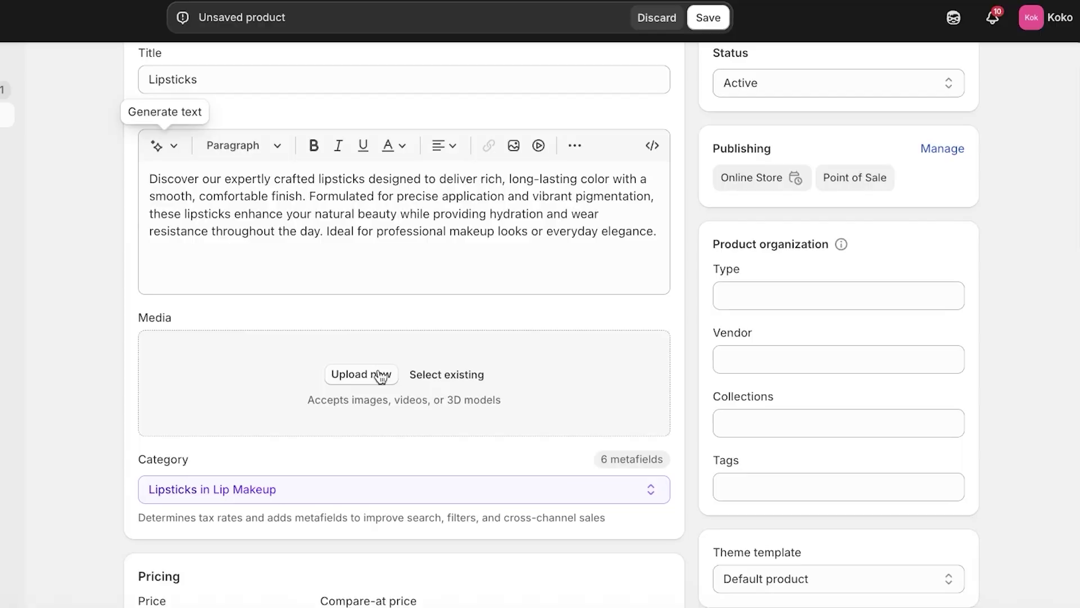
- Add the existing DRAMA_2 and PASSIONATEROSE lipstick images to the product media
left_click(423, 375)
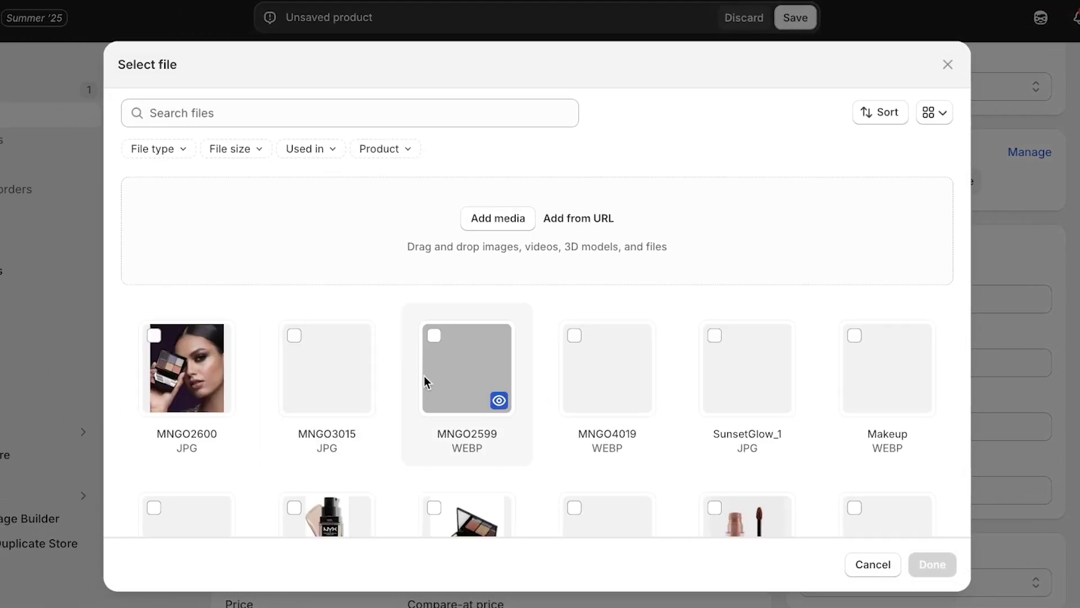
scroll(405, 385, "down", 3)
left_click(624, 408)
left_click(742, 419)
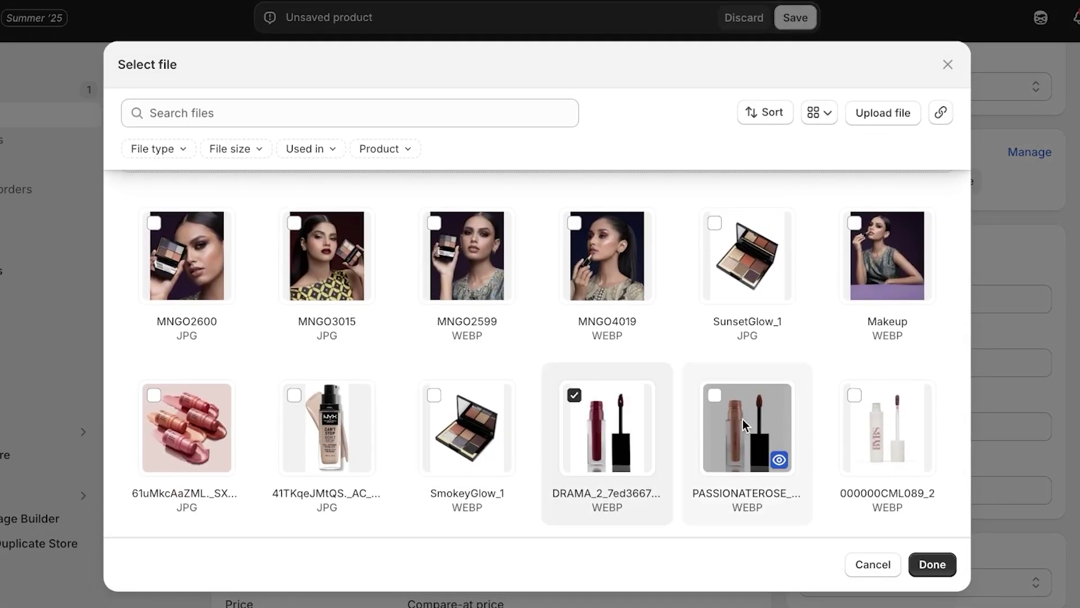
scroll(672, 437, "down", 3)
scroll(671, 437, "up", 3)
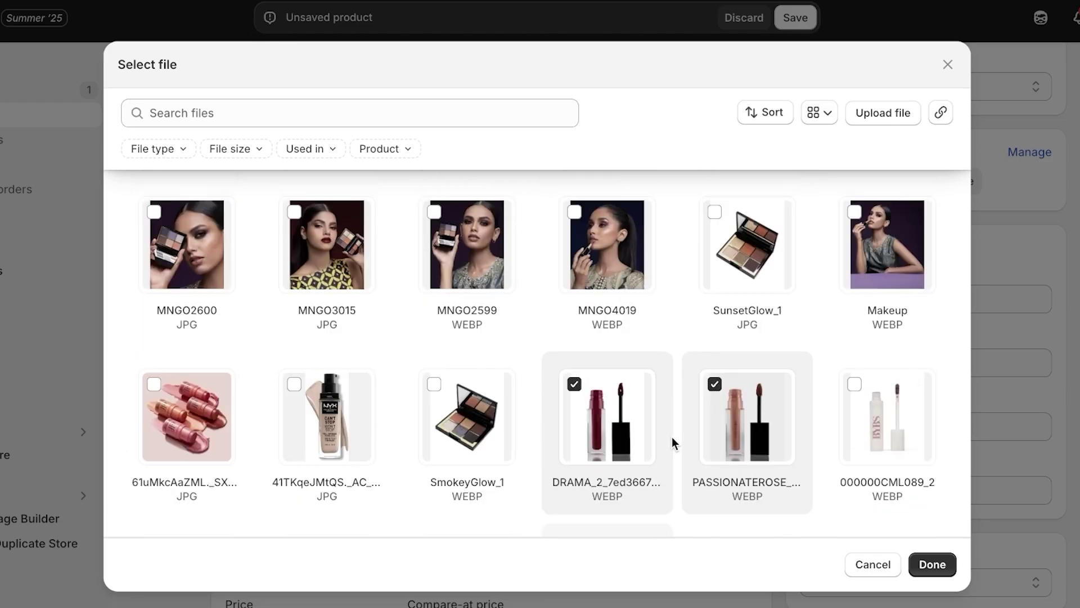
left_click(931, 564)
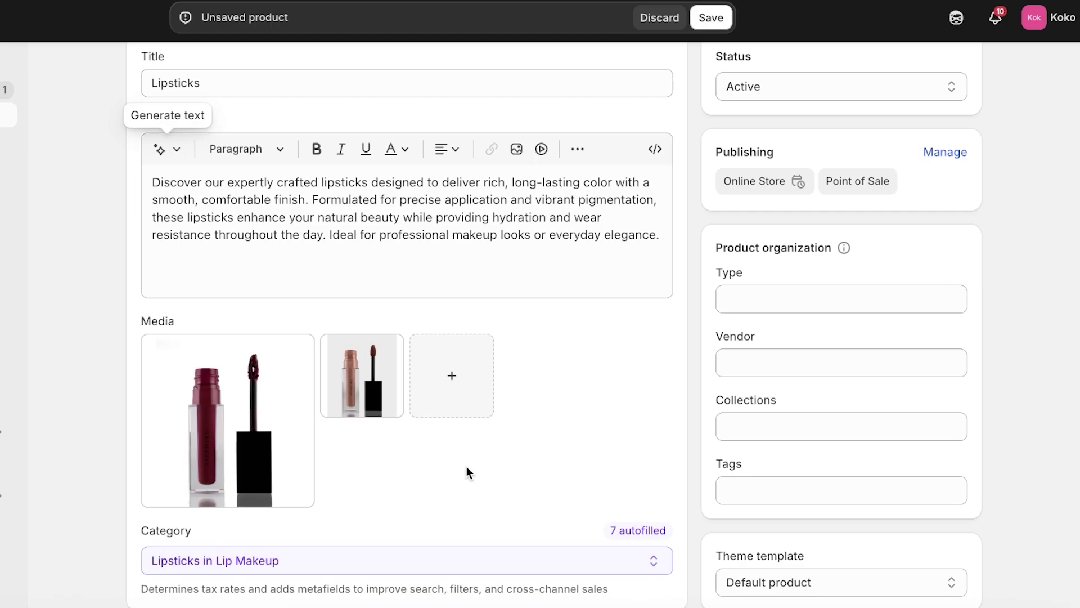
- Bring up the recommended variant options such as Color, Cosmetic finish and Texture
scroll(377, 394, "down", 5)
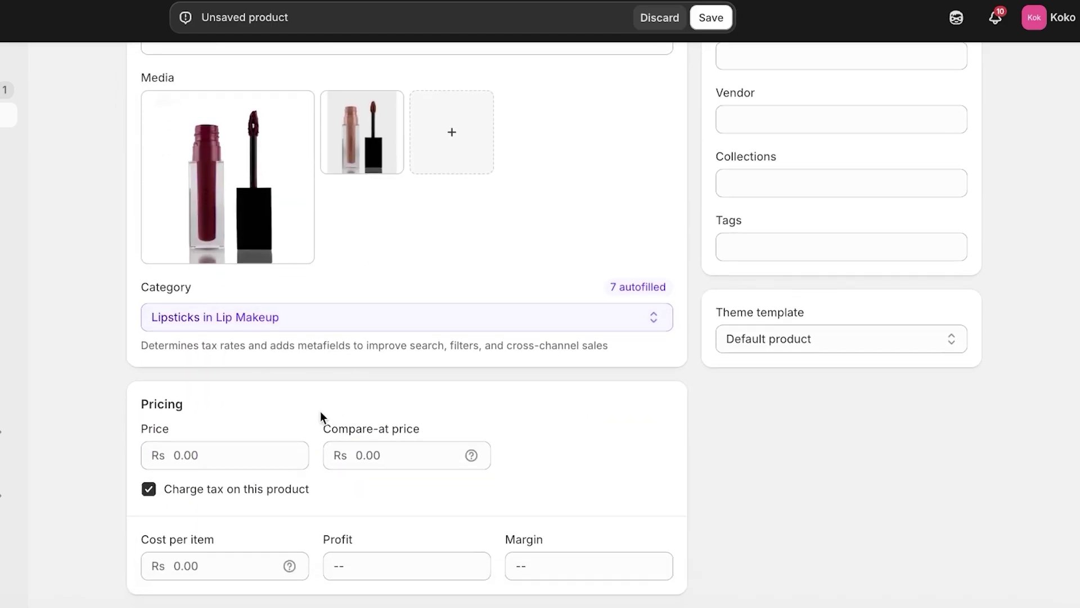
left_click(277, 454)
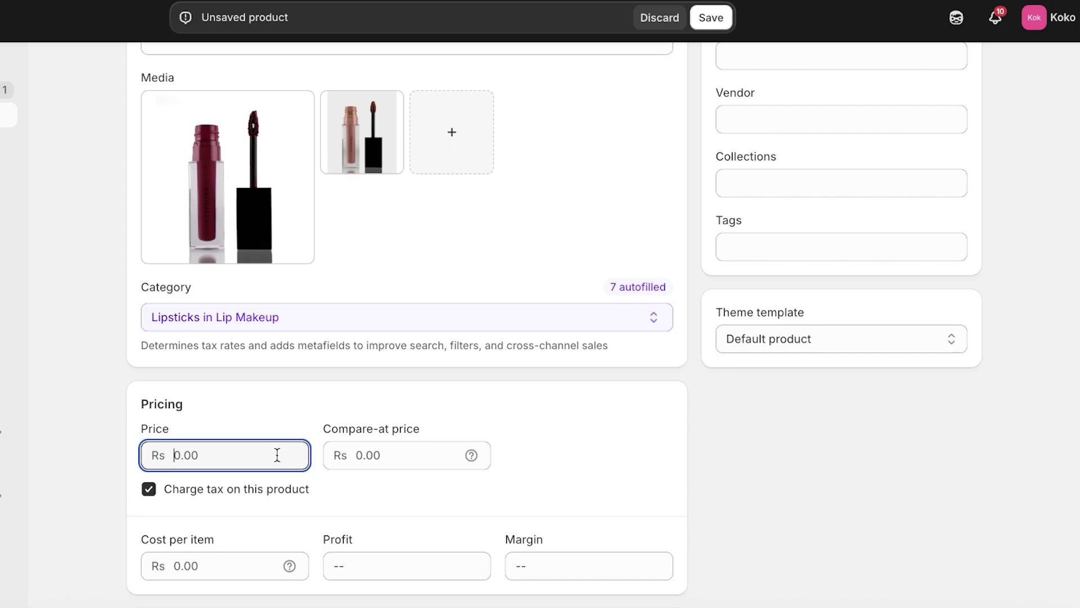
scroll(264, 444, "down", 7)
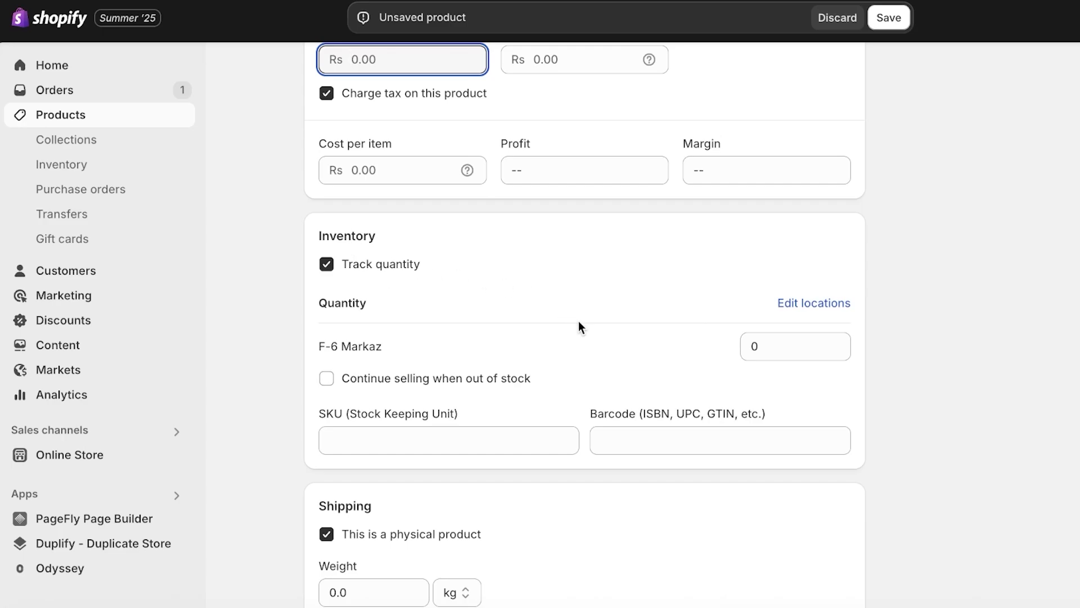
scroll(579, 323, "down", 8)
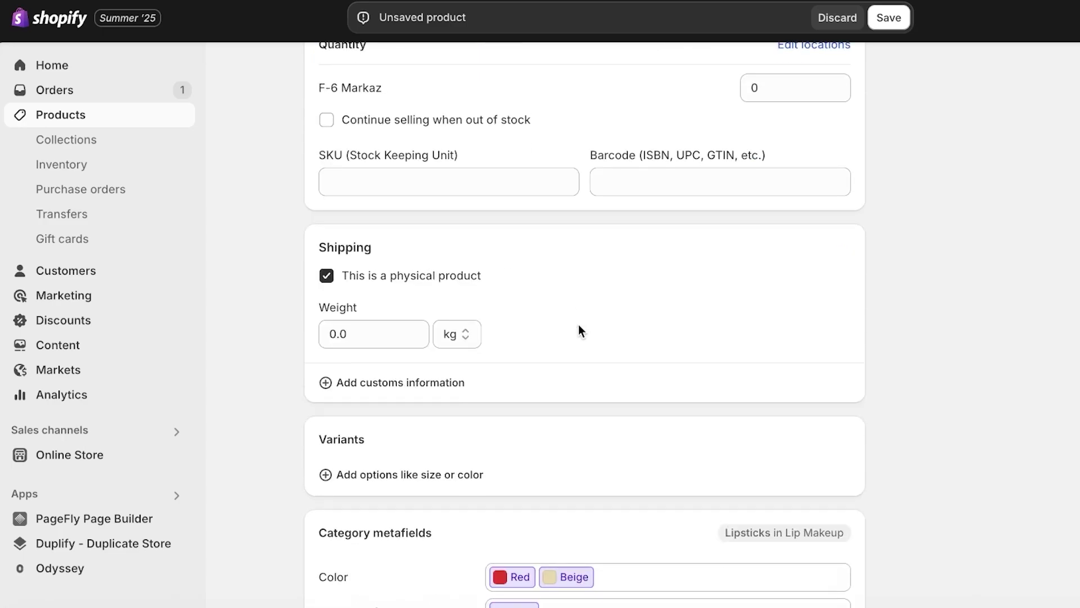
scroll(569, 345, "down", 1)
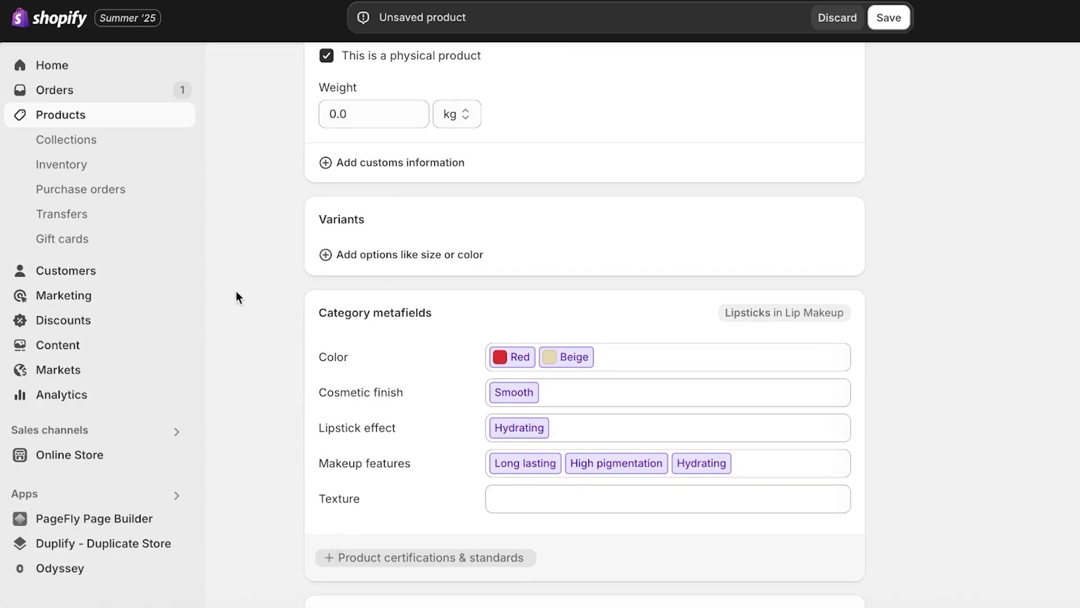
left_click(380, 257)
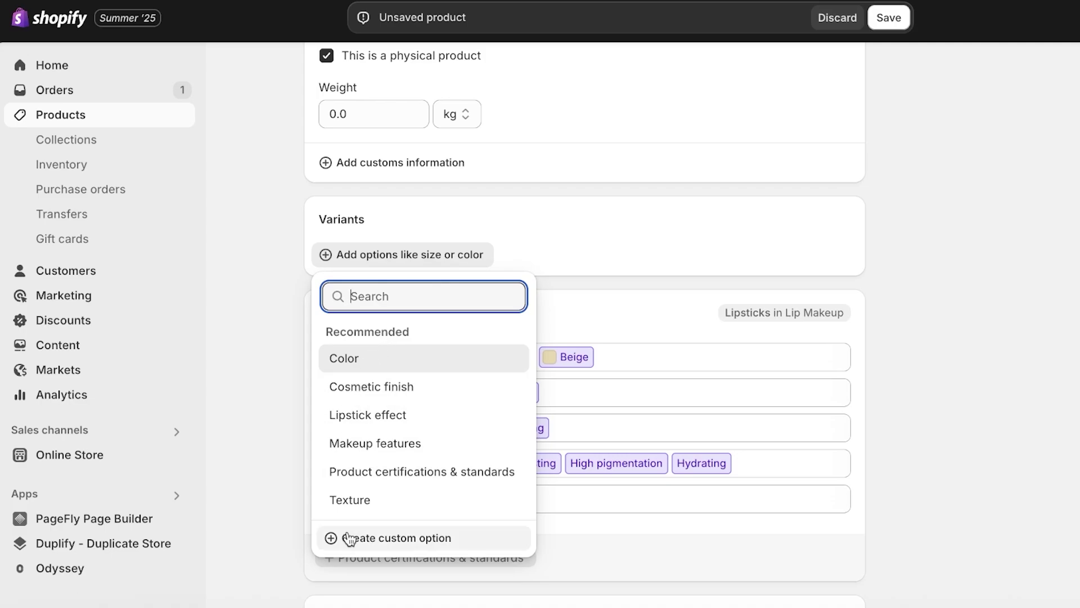
- Add a Color variant option and remove Beige so only Red remains
left_click(374, 360)
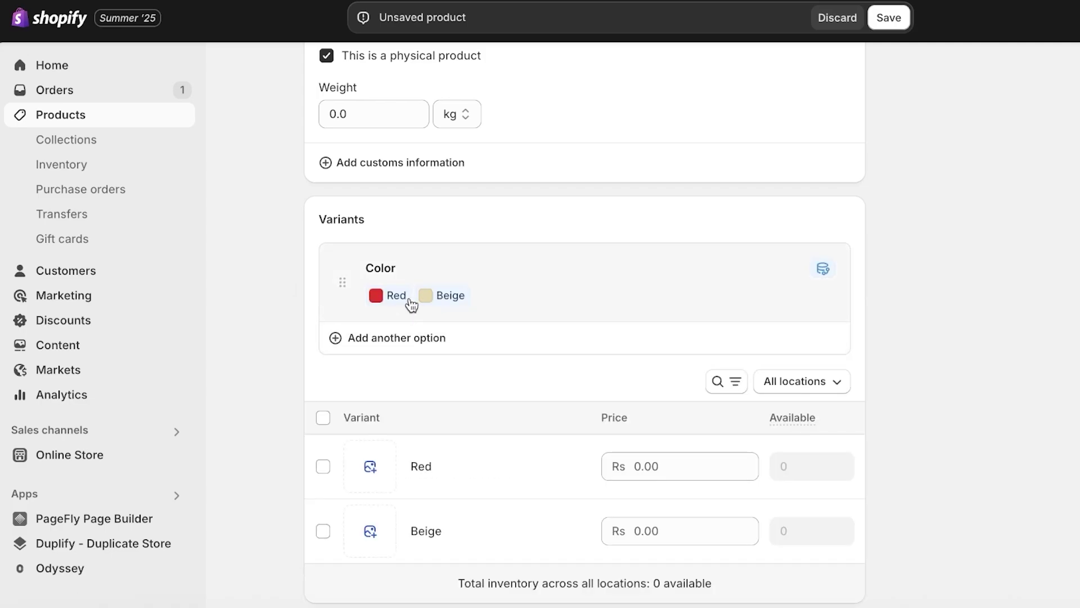
left_click(824, 273)
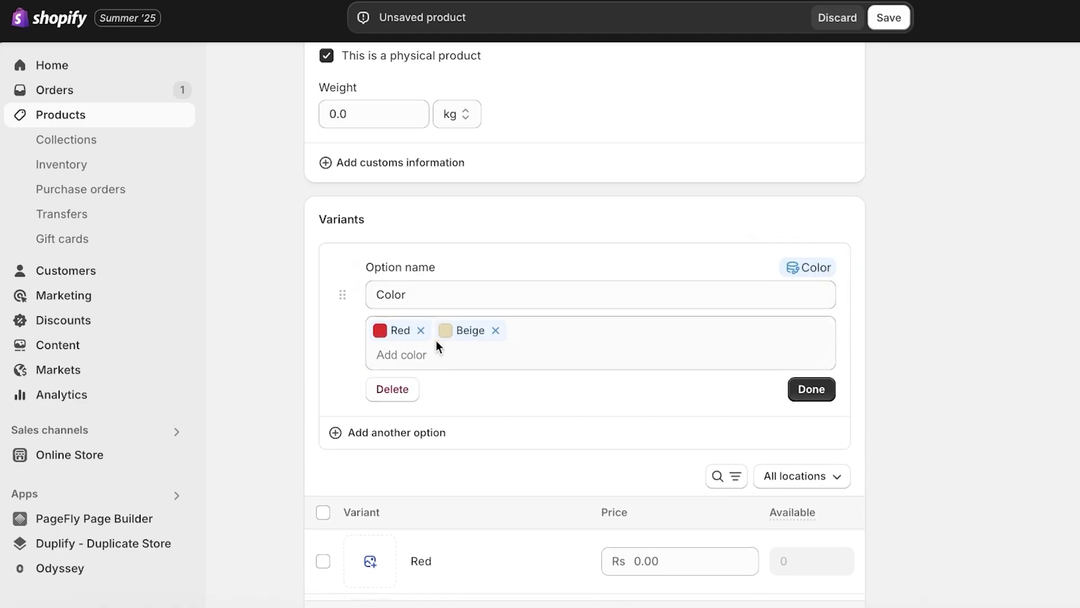
left_click(495, 330)
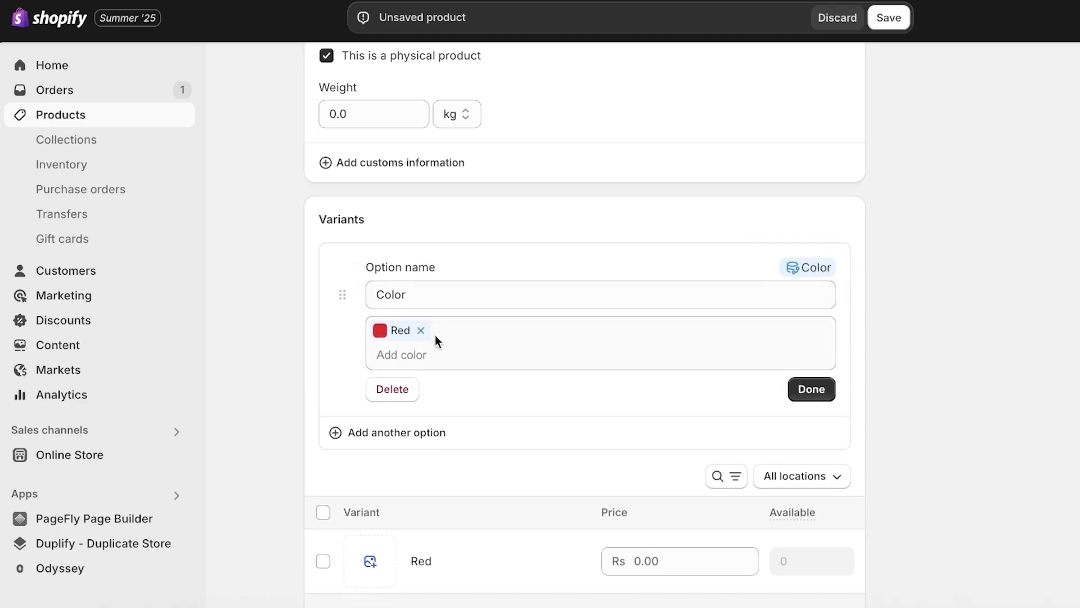
left_click(421, 330)
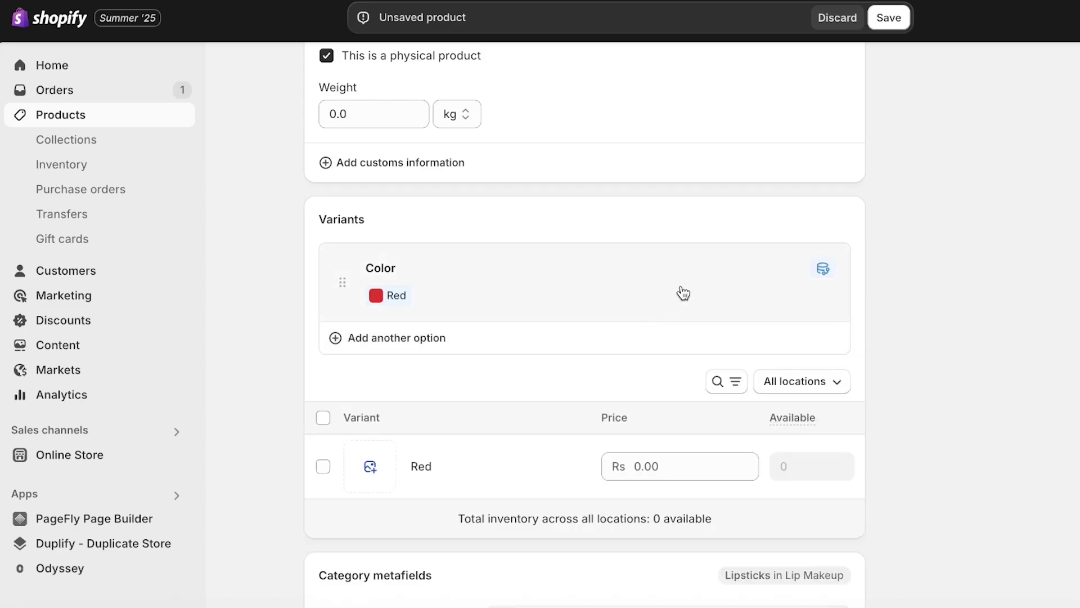
left_click(664, 310)
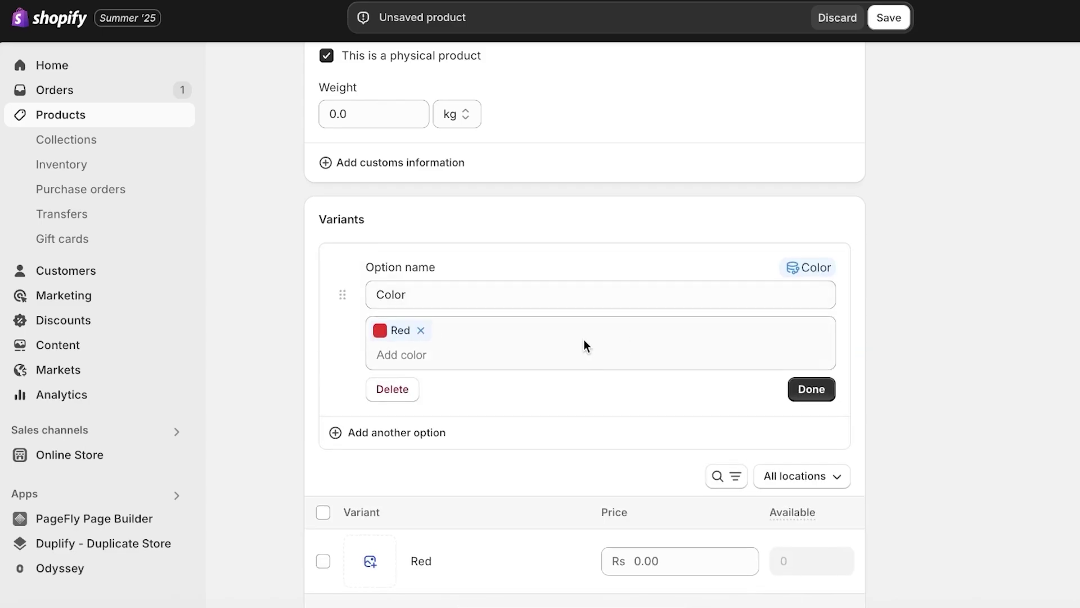
left_click(405, 358)
- Create colour entry 'Peachy Nude' with swatch #E6BD9C and base colour Orange
left_click(406, 291)
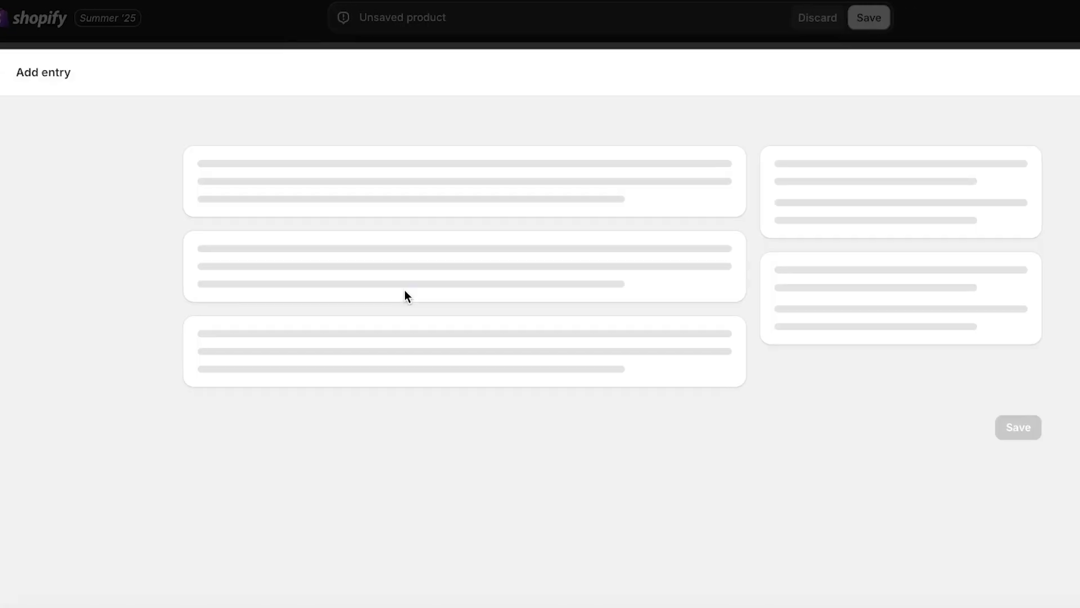
type("L")
key("BackSpace")
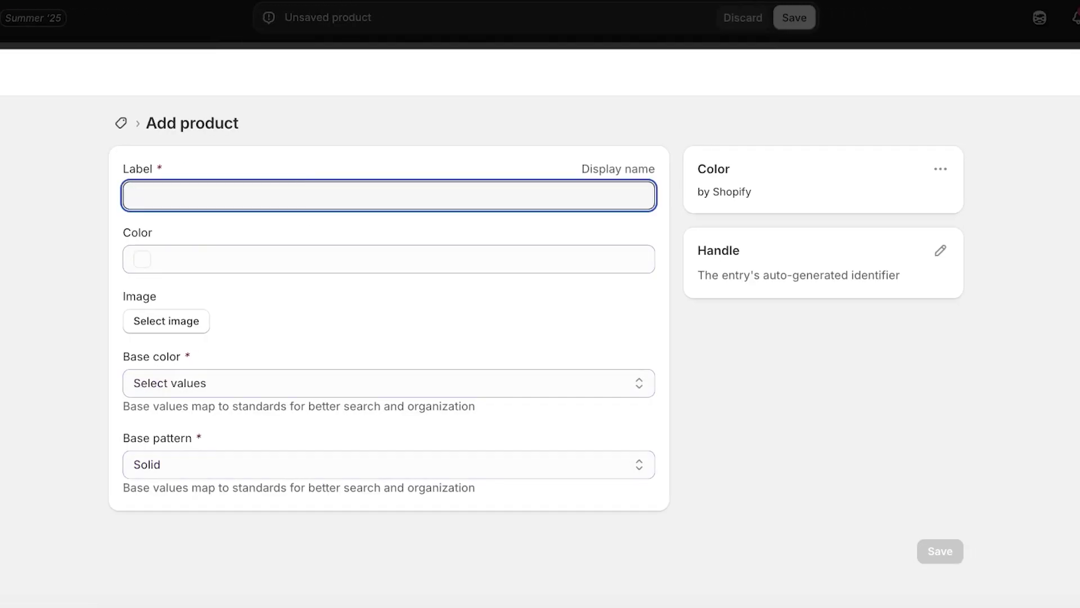
type("Peachy Nude")
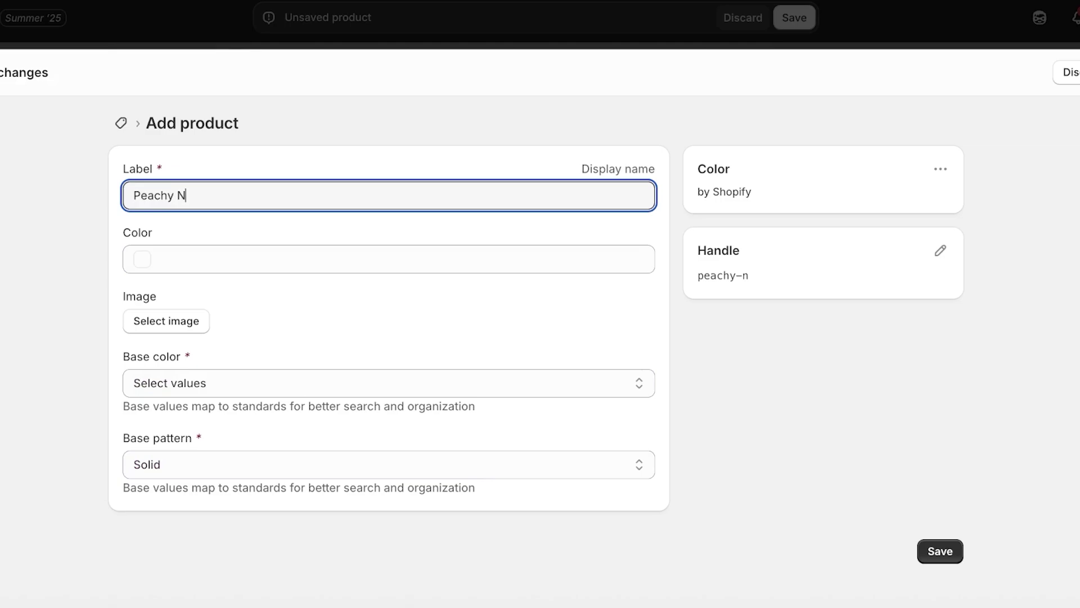
left_click(143, 258)
left_click_drag(184, 308, 180, 302)
left_click_drag(292, 297, 291, 305)
left_click(940, 551)
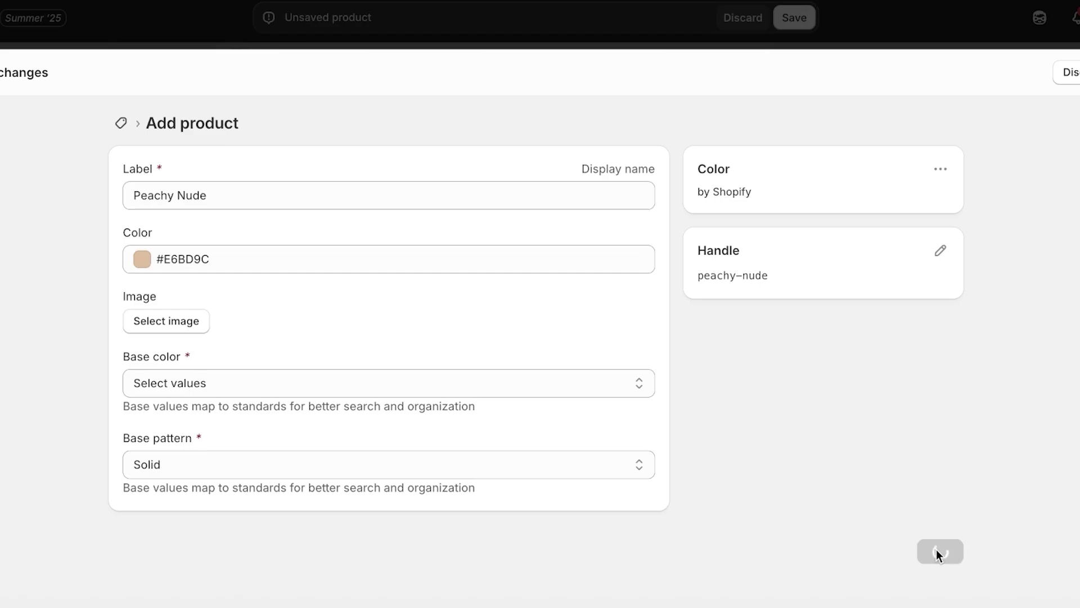
left_click(252, 460)
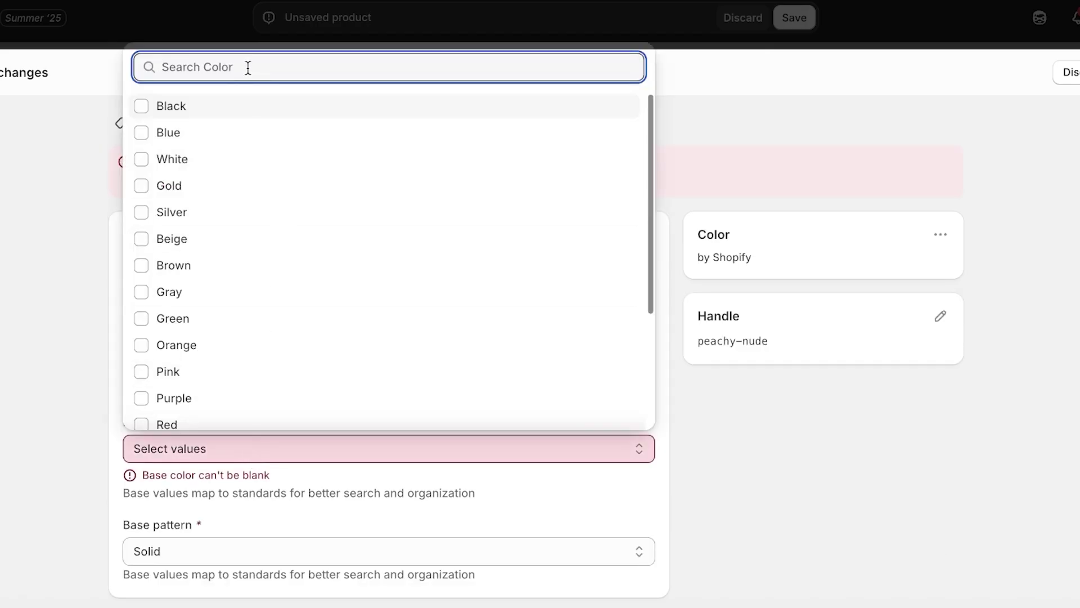
type("orange")
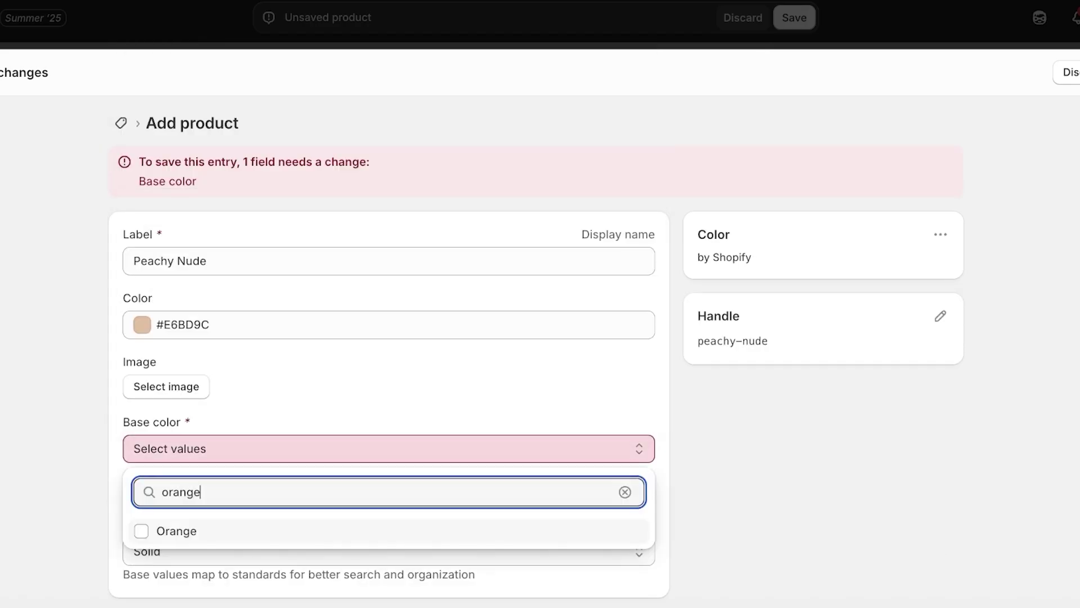
key("Return")
left_click(549, 436)
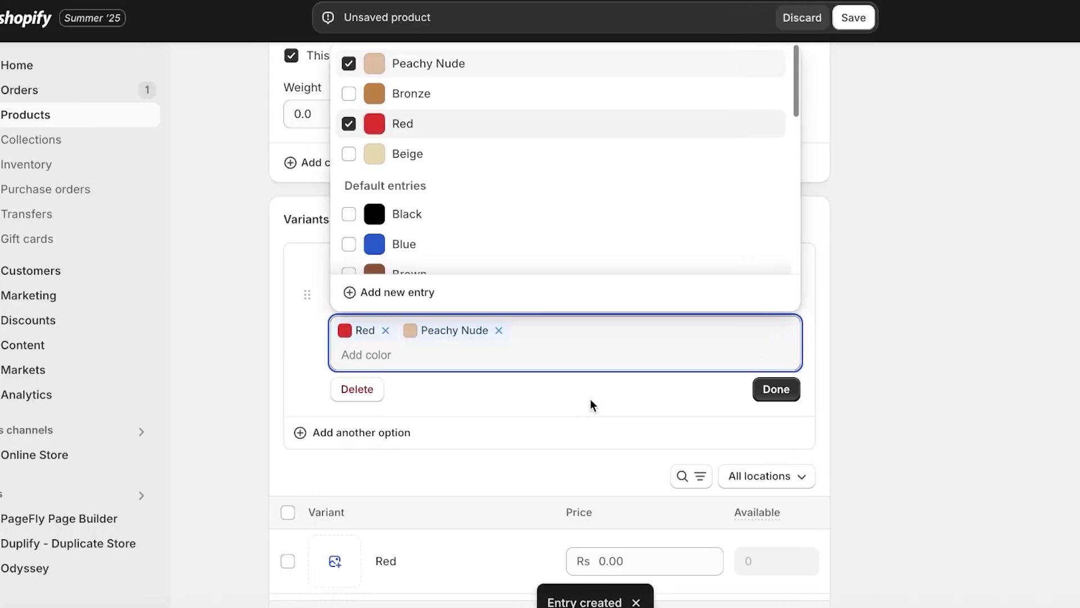
- Remove Red by deleting and re-adding the Color option
left_click(589, 400)
left_click(416, 331)
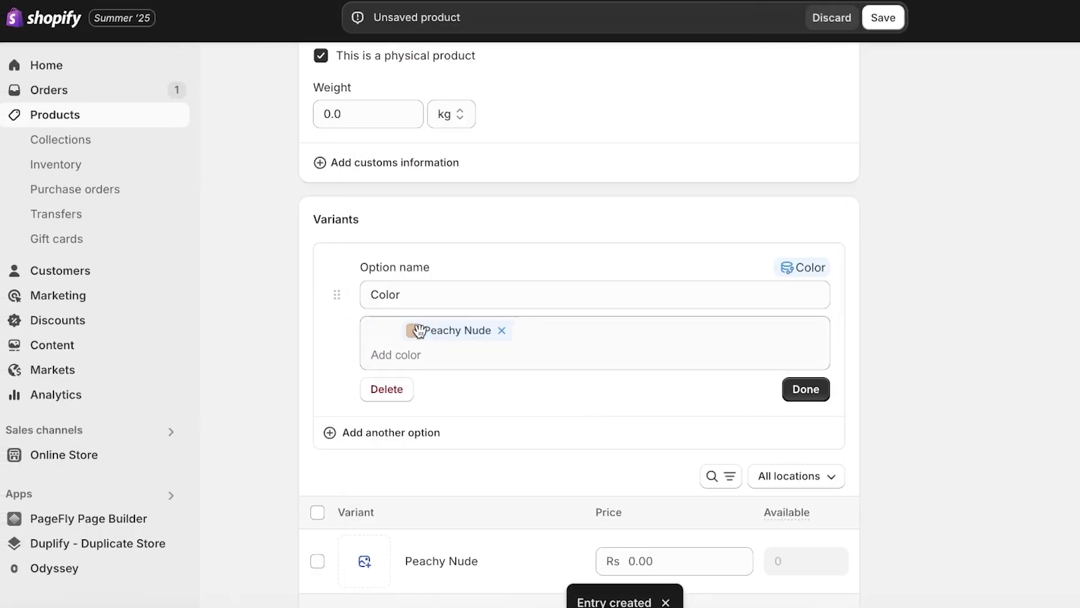
left_click(387, 394)
left_click(392, 260)
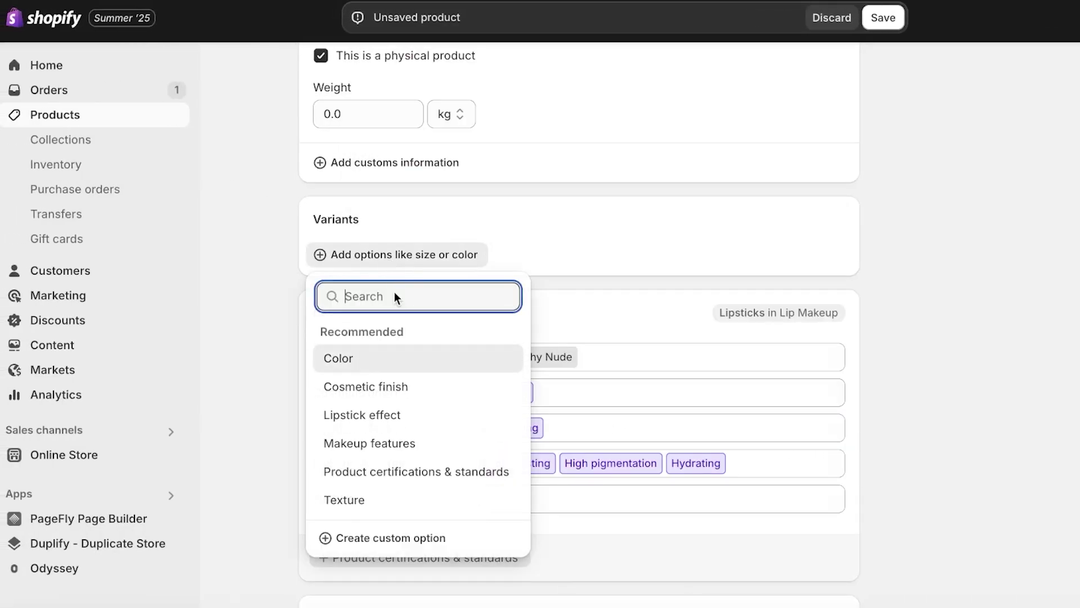
left_click(379, 359)
left_click(514, 290)
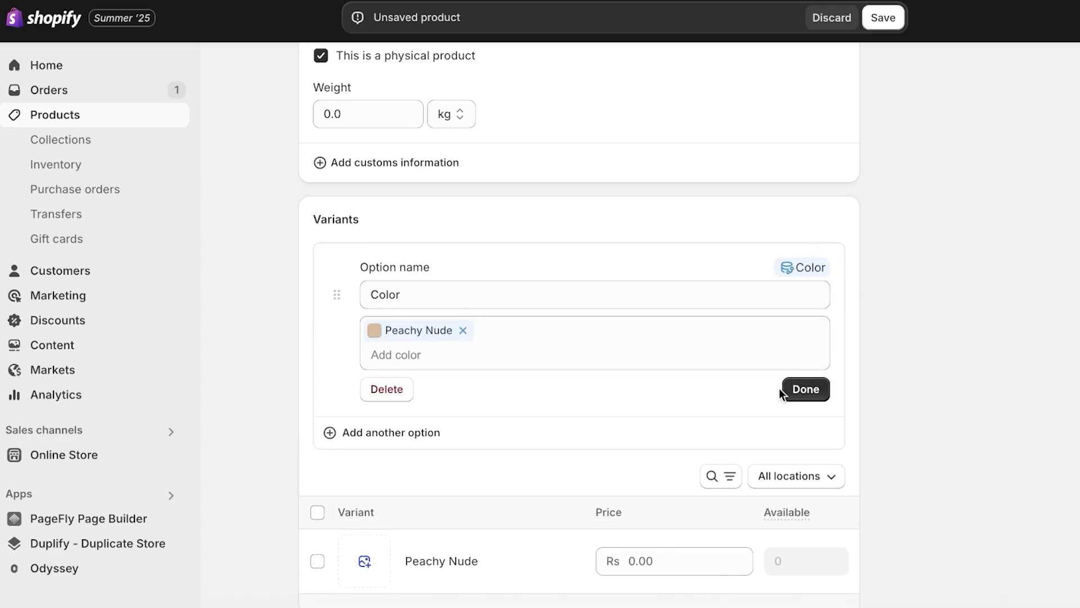
left_click(720, 346)
- Create colour entry 'Ruby Gem' with swatch #A30D0D and base colour Red
left_click(417, 306)
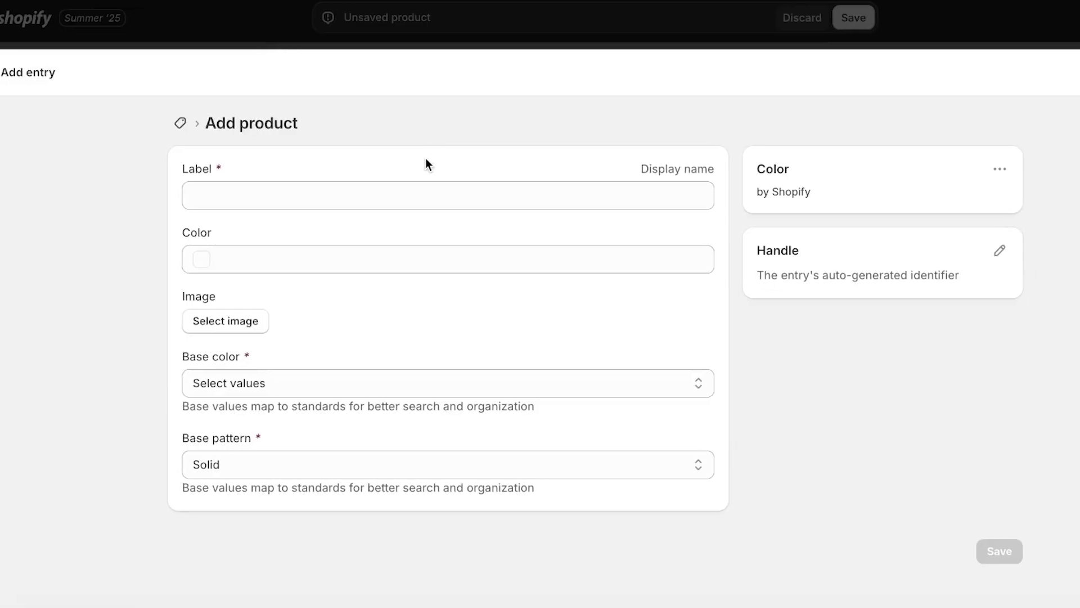
left_click(337, 202)
type("Rub")
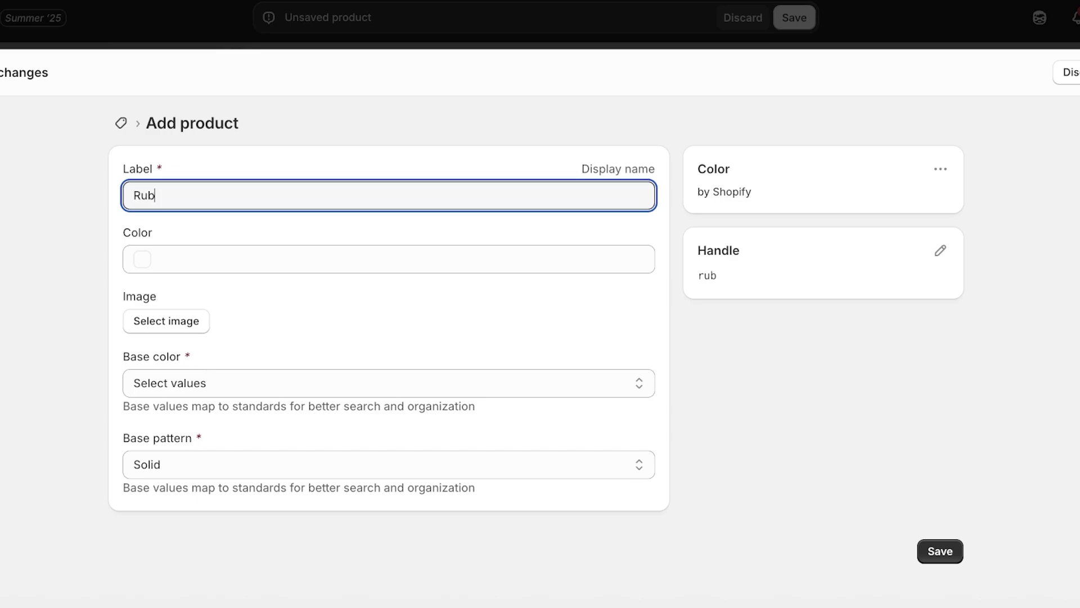
type("y Rose")
double_click(172, 194)
type("Gem")
left_click(178, 257)
left_click(263, 336)
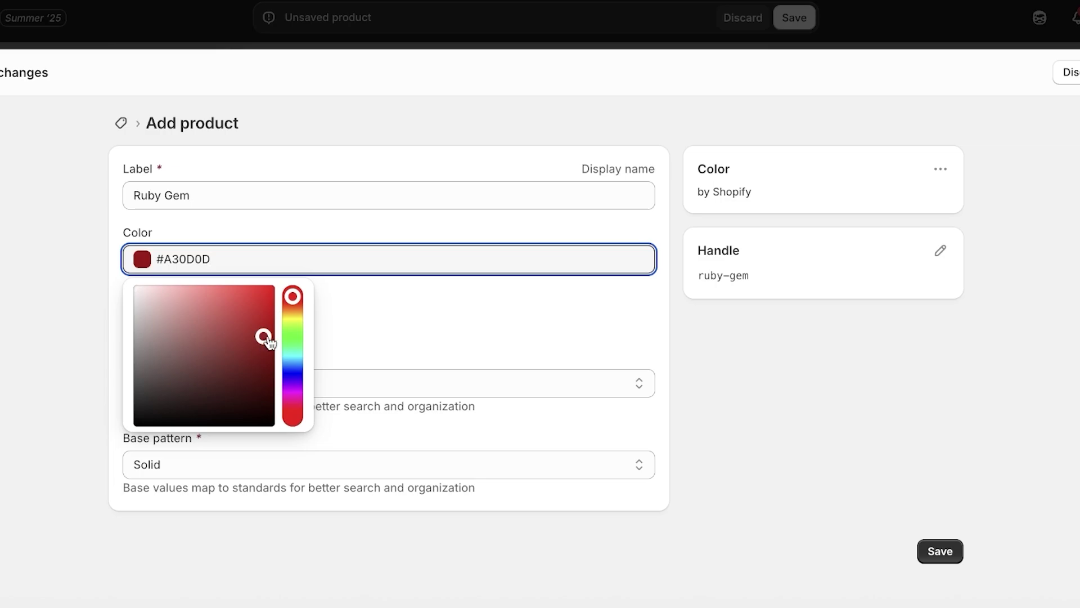
left_click(944, 551)
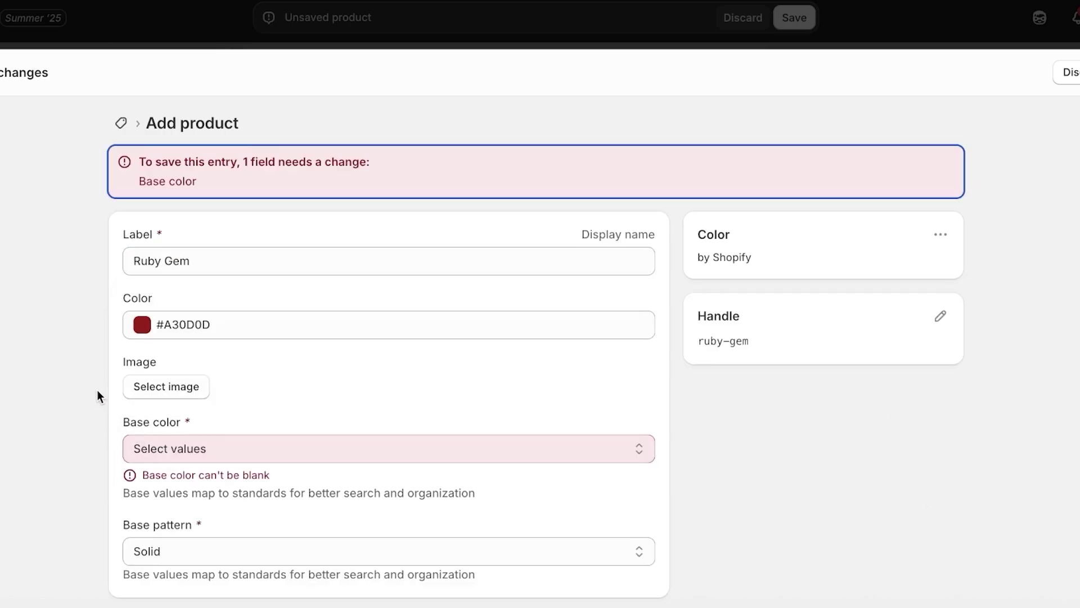
left_click(209, 442)
type("red")
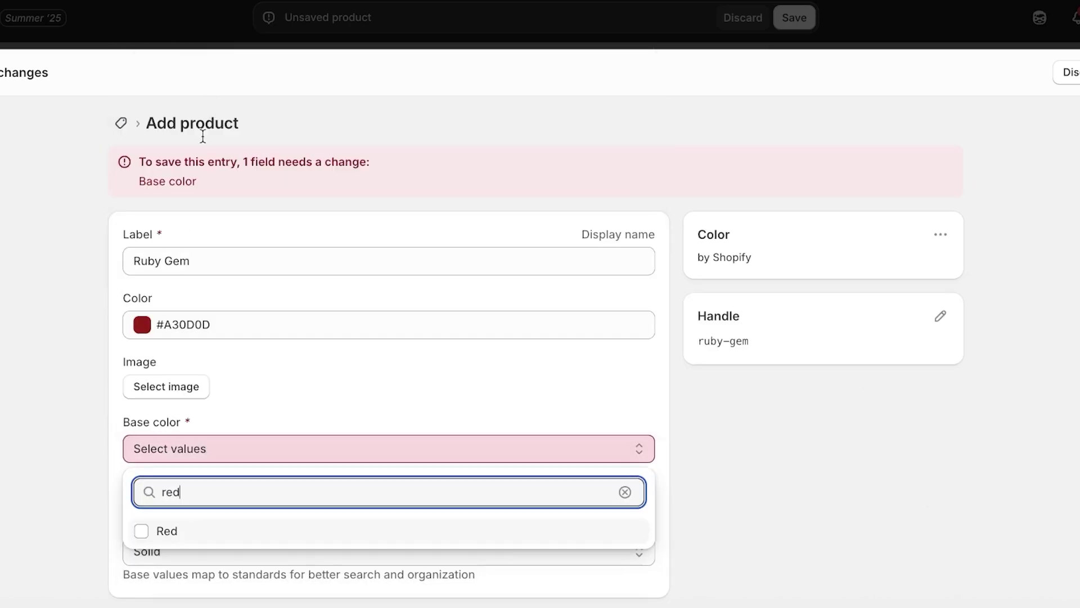
key("Return")
left_click(605, 429)
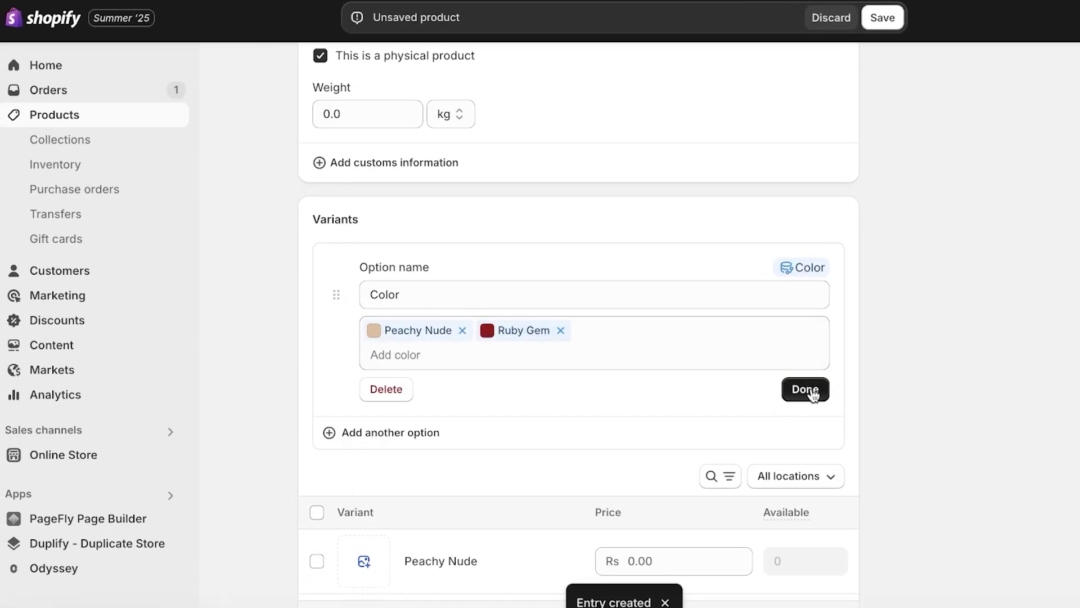
left_click(805, 390)
- Give Peachy Nude the lighter lipstick image and Ruby Gem the darker one
scroll(502, 318, "up", 15)
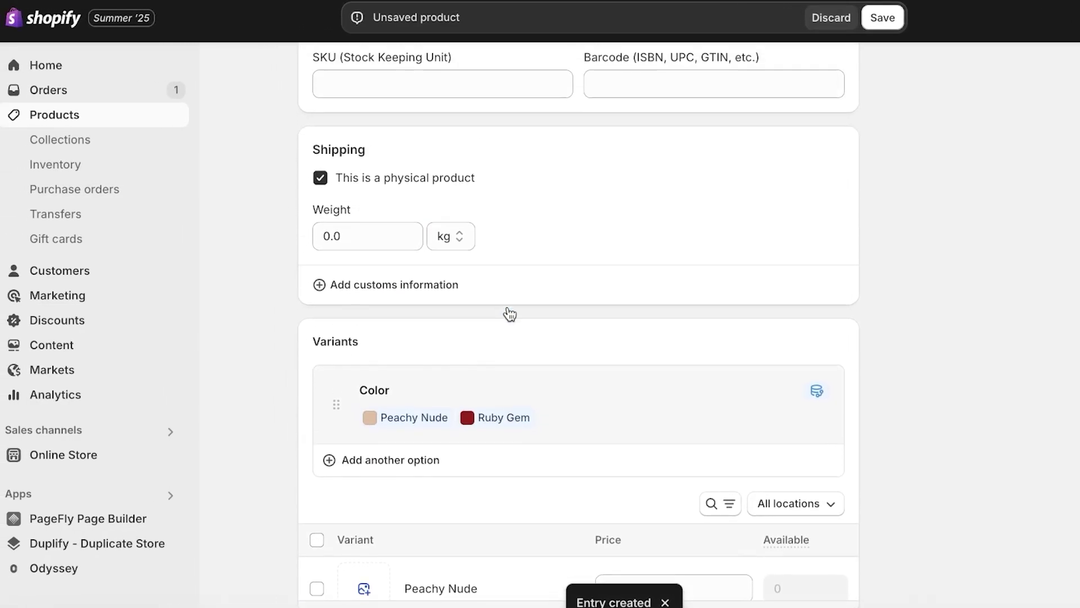
scroll(496, 180, "down", 15)
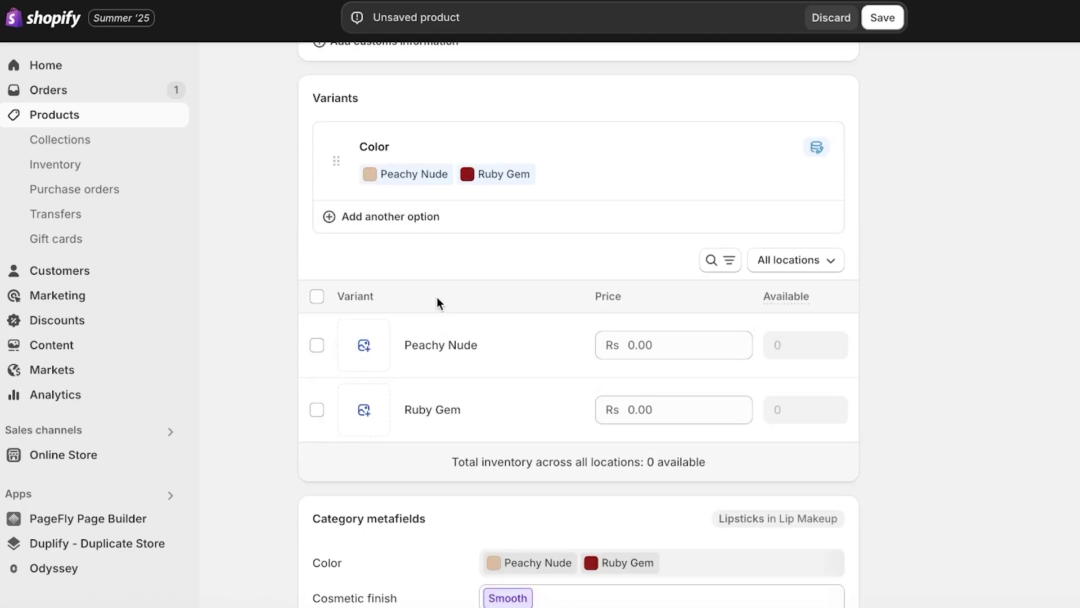
left_click(362, 344)
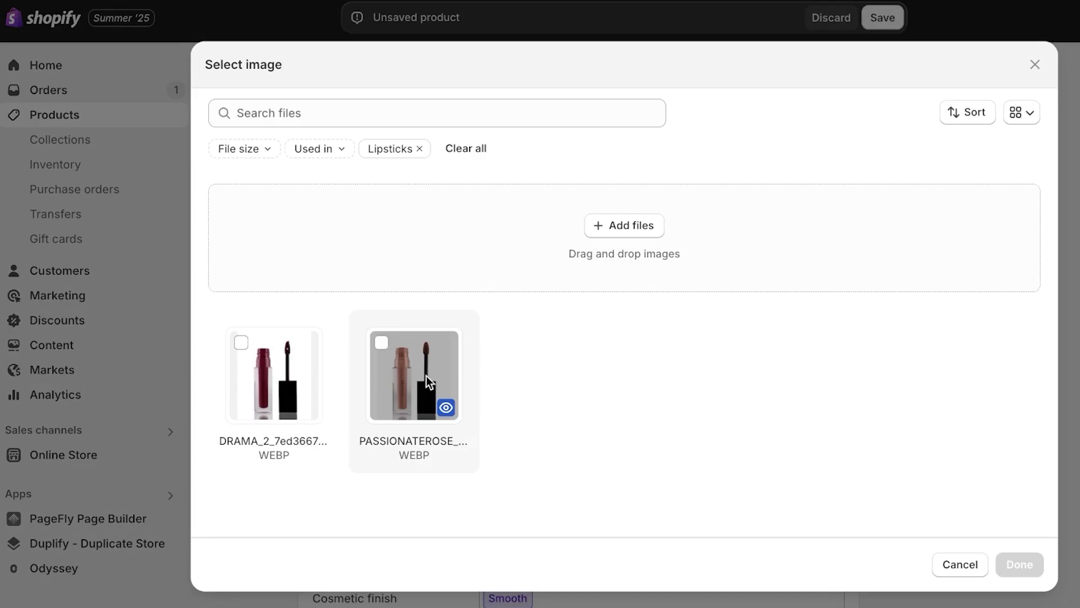
left_click(413, 376)
left_click(943, 578)
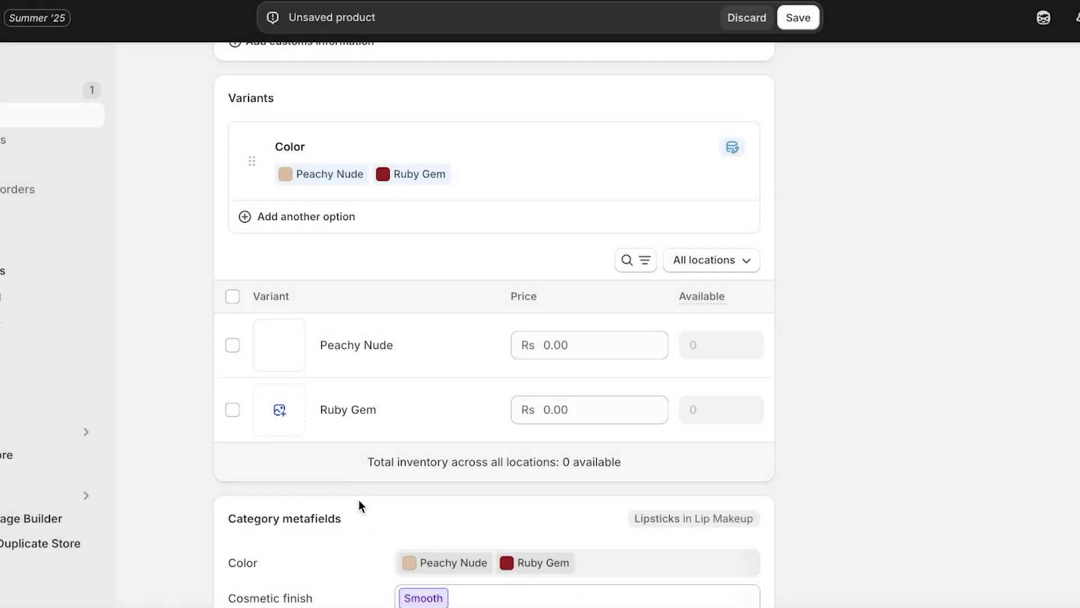
left_click(279, 409)
left_click(228, 418)
left_click(922, 569)
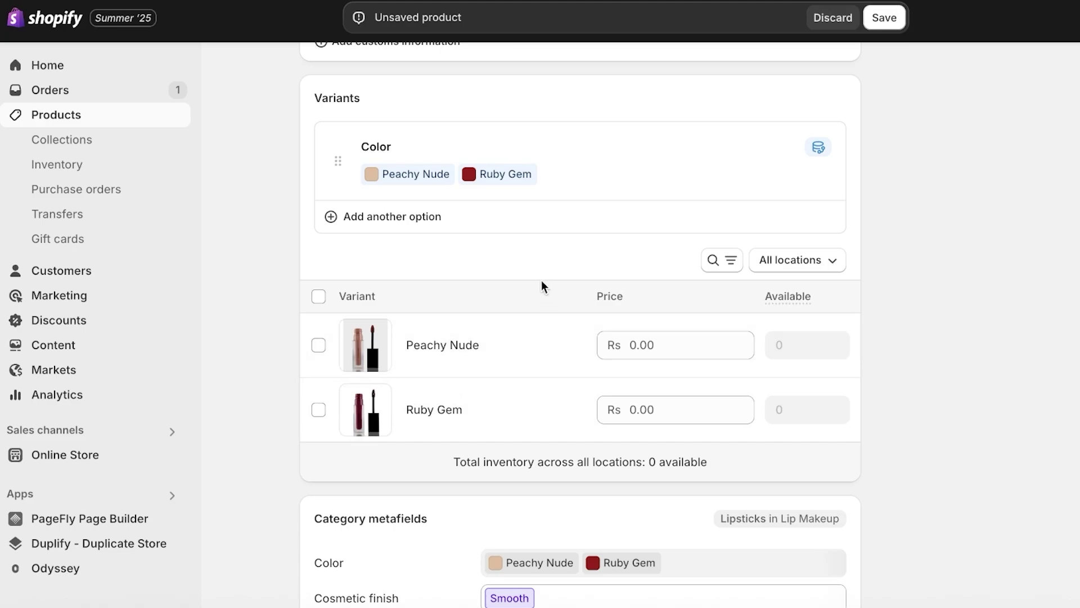
scroll(616, 295, "up", 1)
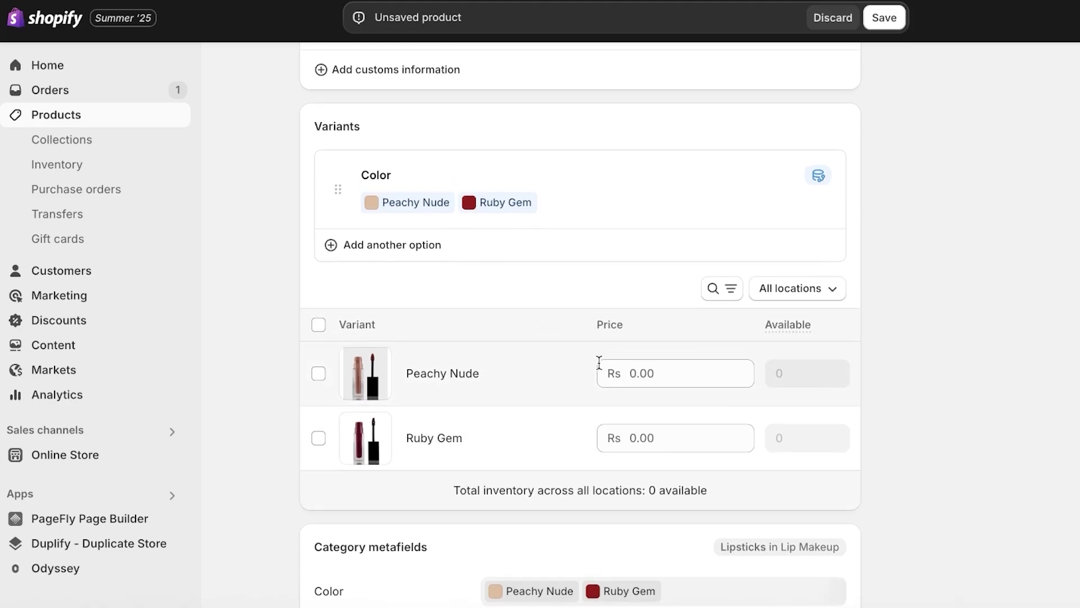
scroll(600, 365, "up", 2)
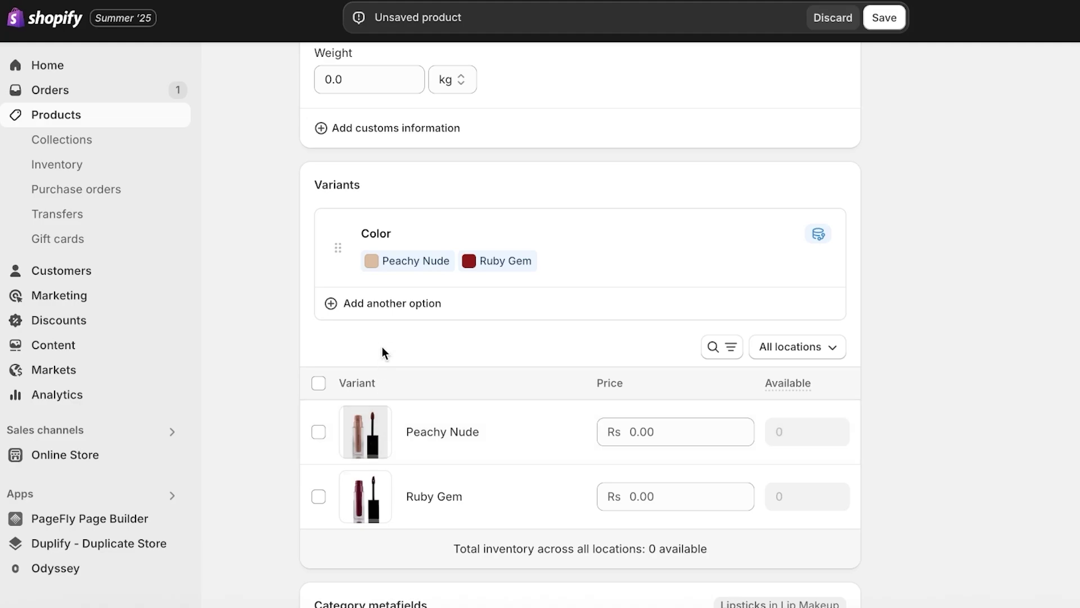
- Add a custom Size option with values Full Size (5ml) and Mini (2ml)
left_click(379, 304)
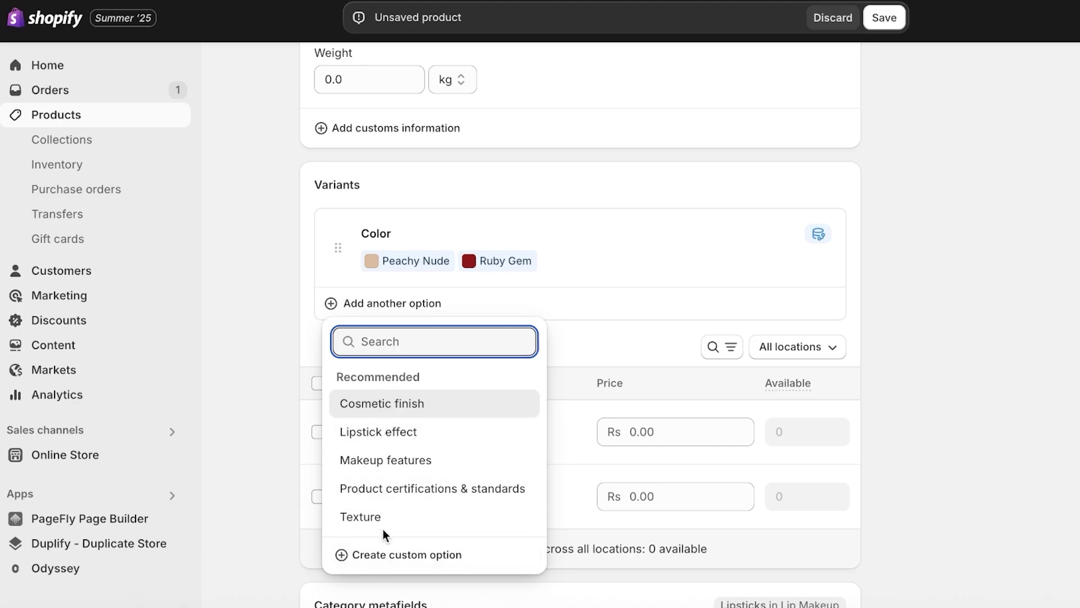
left_click(388, 556)
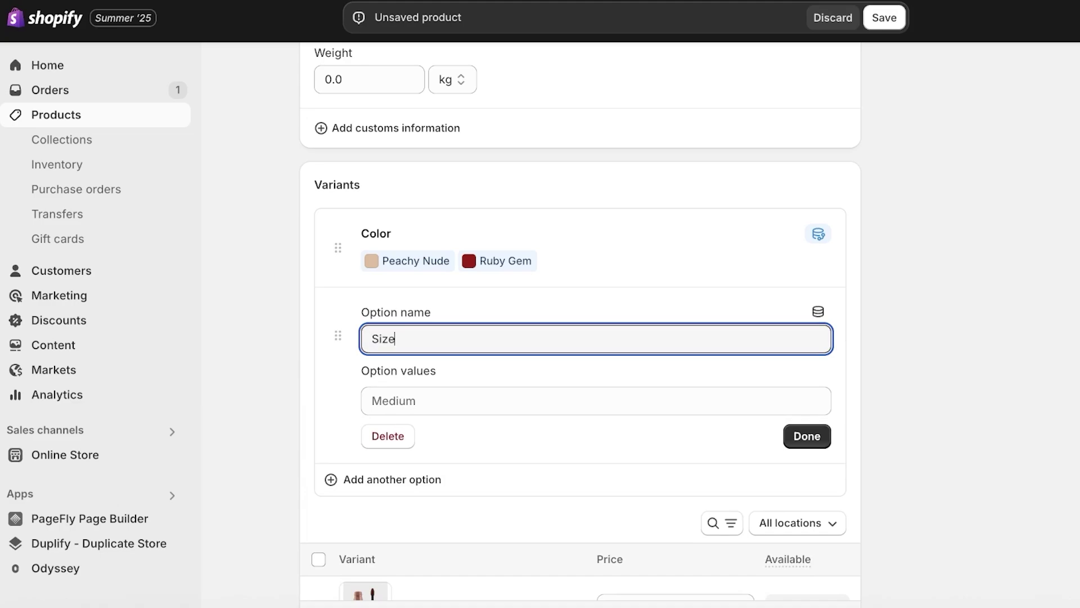
left_click(426, 403)
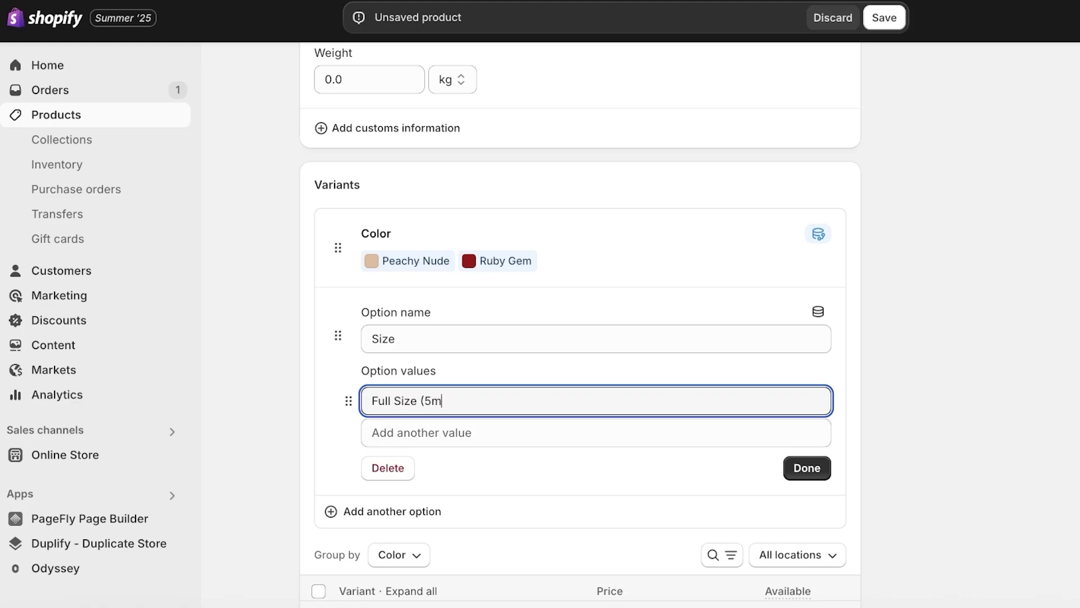
left_click(459, 432)
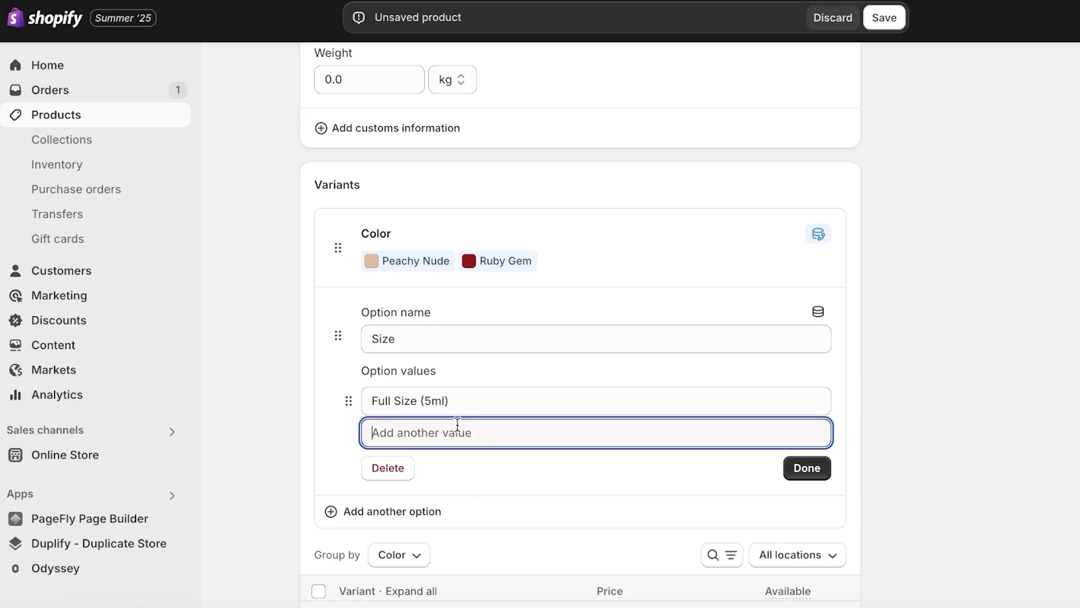
type("Mini (2ml")
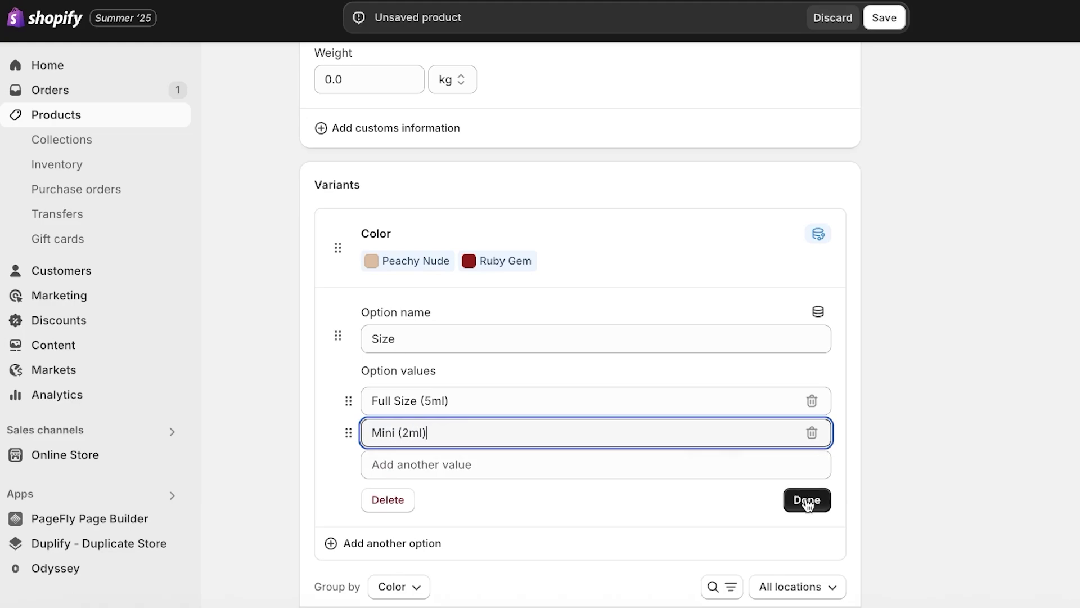
left_click(807, 499)
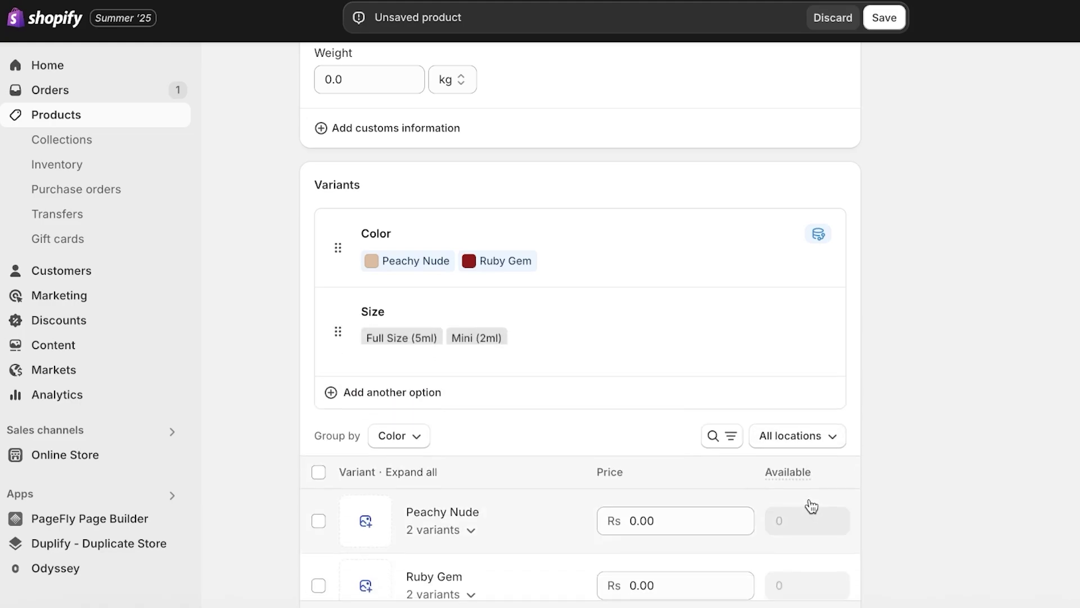
- Expand Peachy Nude and Ruby Gem to show all four colour-size variants
left_click(666, 334)
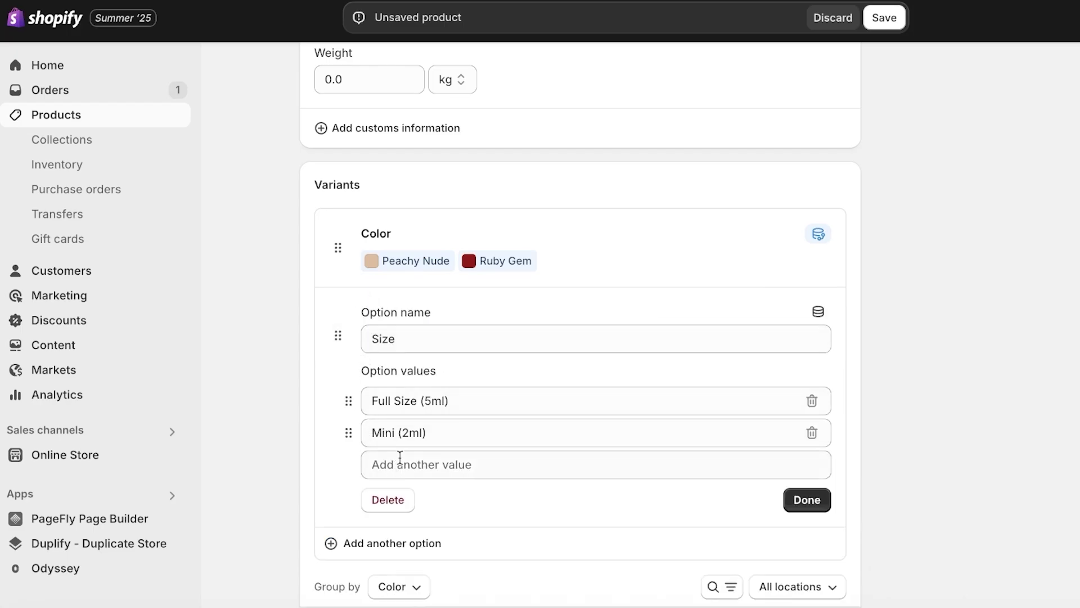
scroll(1044, 366, "down", 10)
scroll(509, 381, "up", 3)
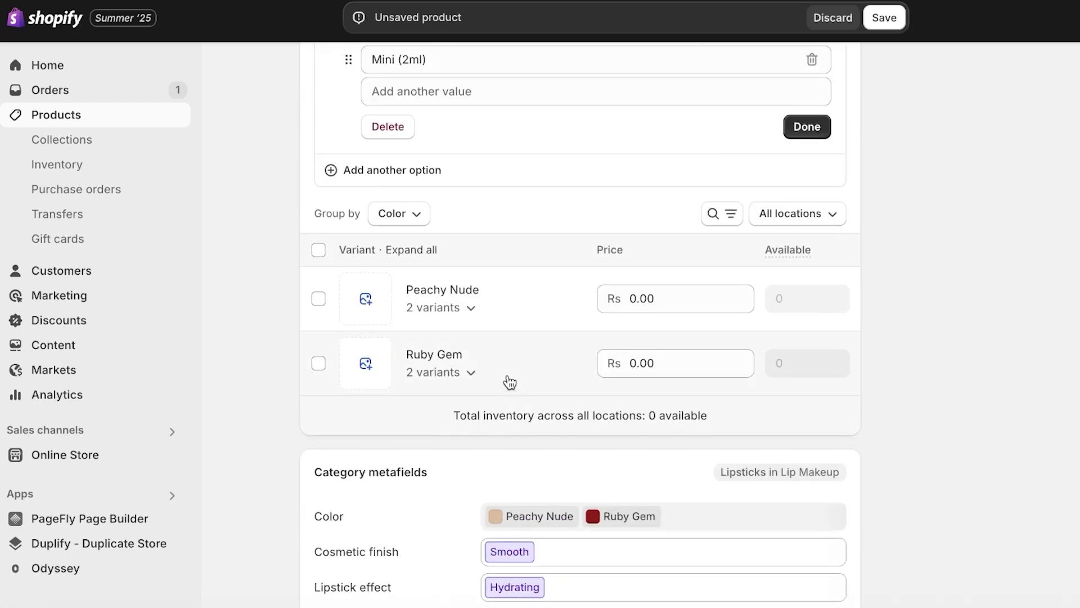
left_click(463, 315)
left_click(466, 463)
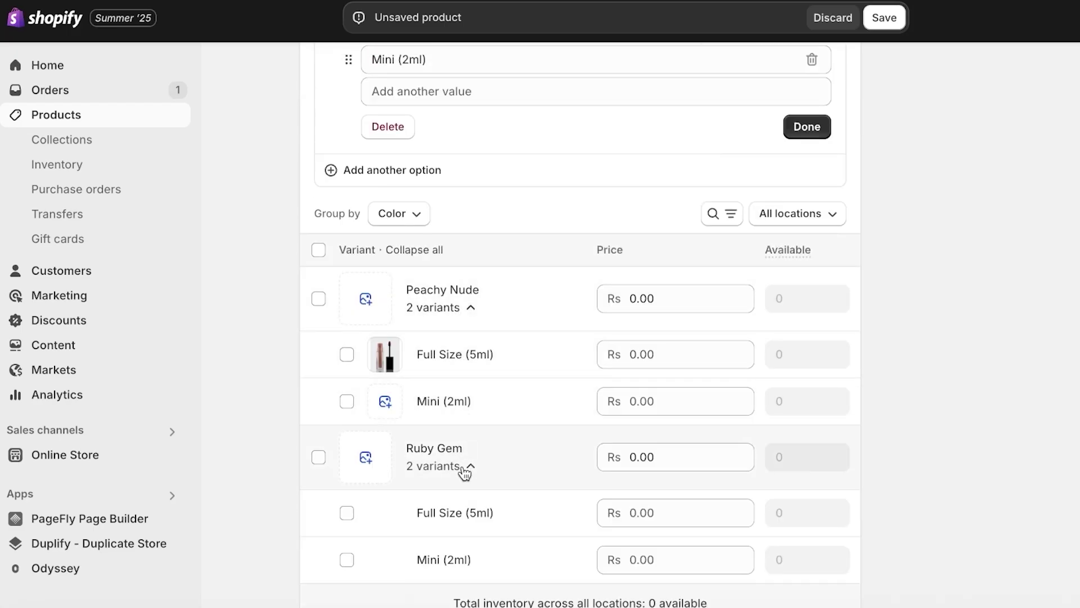
scroll(1054, 367, "up", 3)
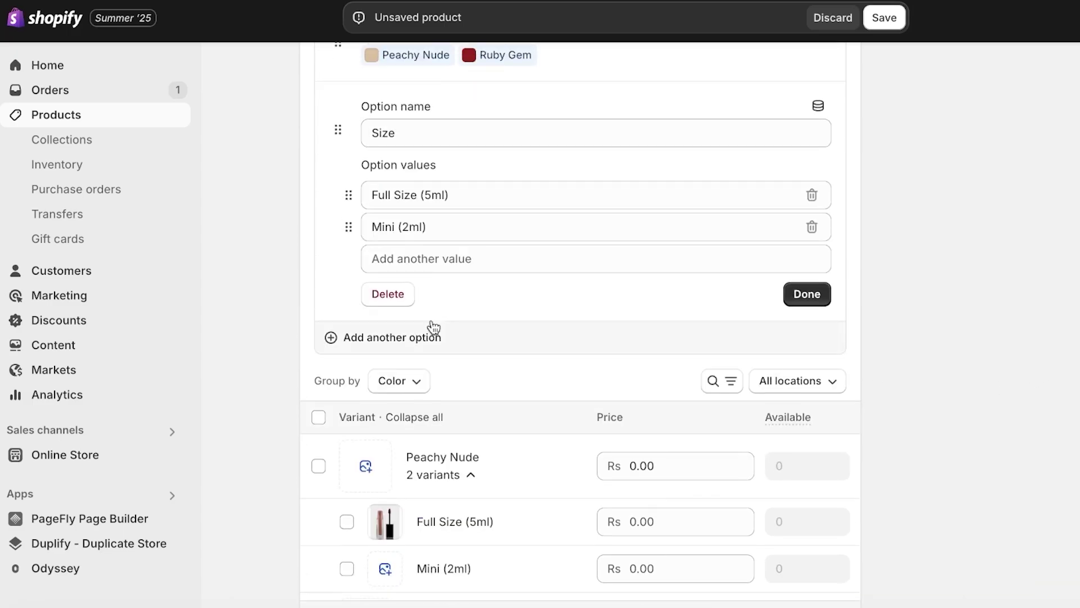
scroll(496, 250, "up", 1)
scroll(497, 250, "up", 3)
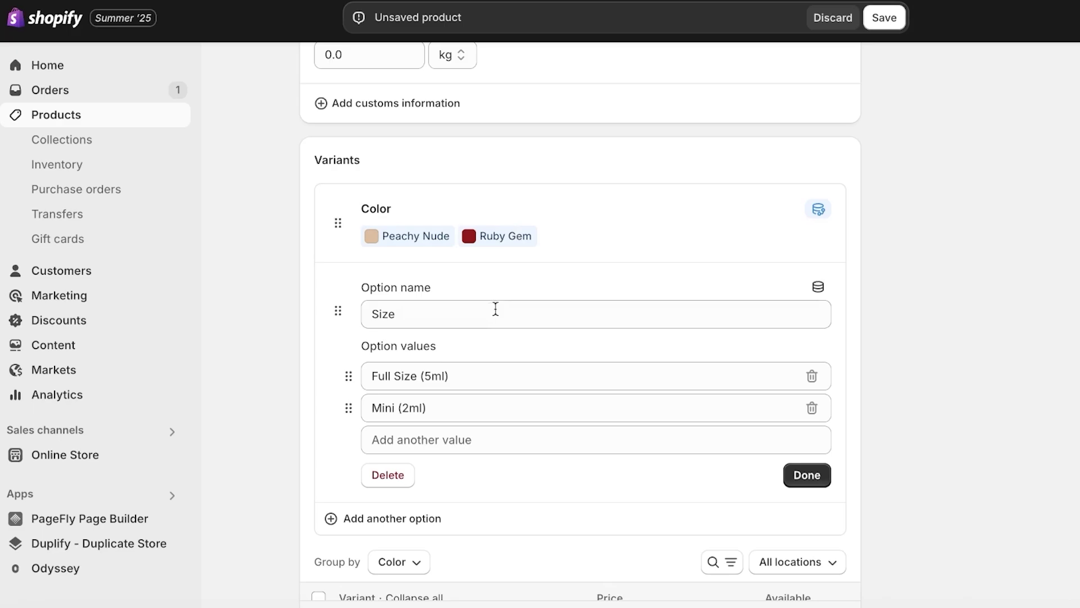
scroll(501, 331, "down", 5)
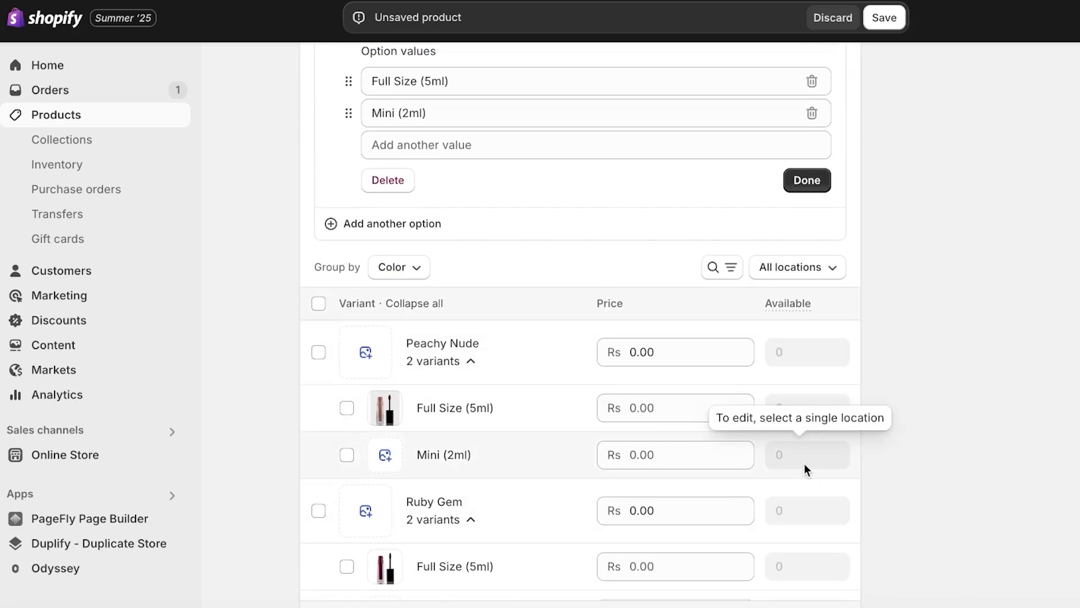
scroll(804, 464, "down", 1)
scroll(787, 281, "up", 1)
left_click(782, 177)
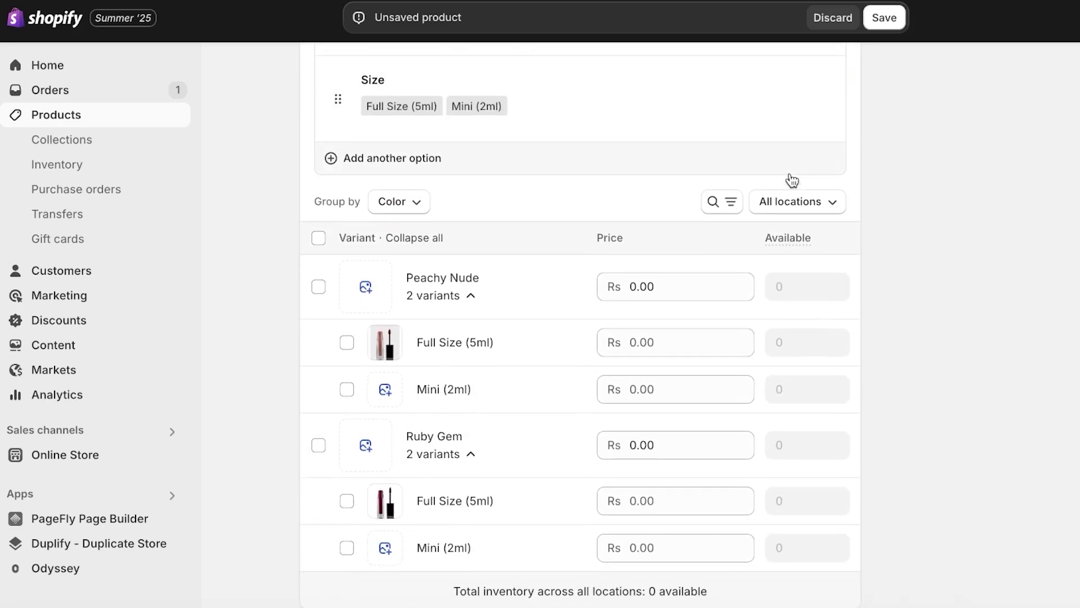
- Begin editing the Peachy Nude variant price
scroll(686, 253, "down", 1)
left_click(707, 242)
left_click(868, 246)
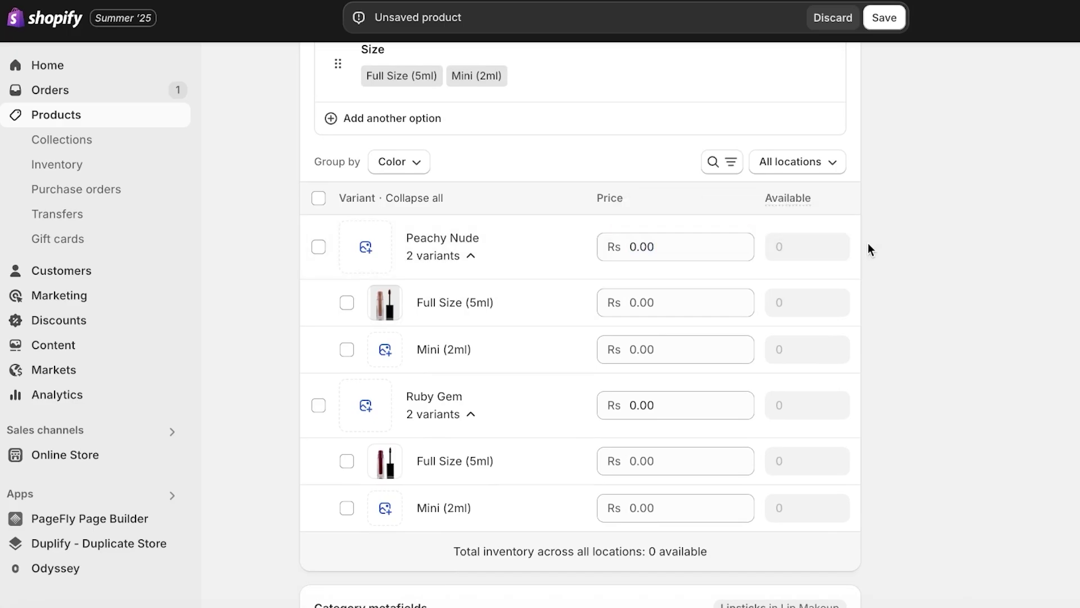
scroll(726, 256, "up", 4)
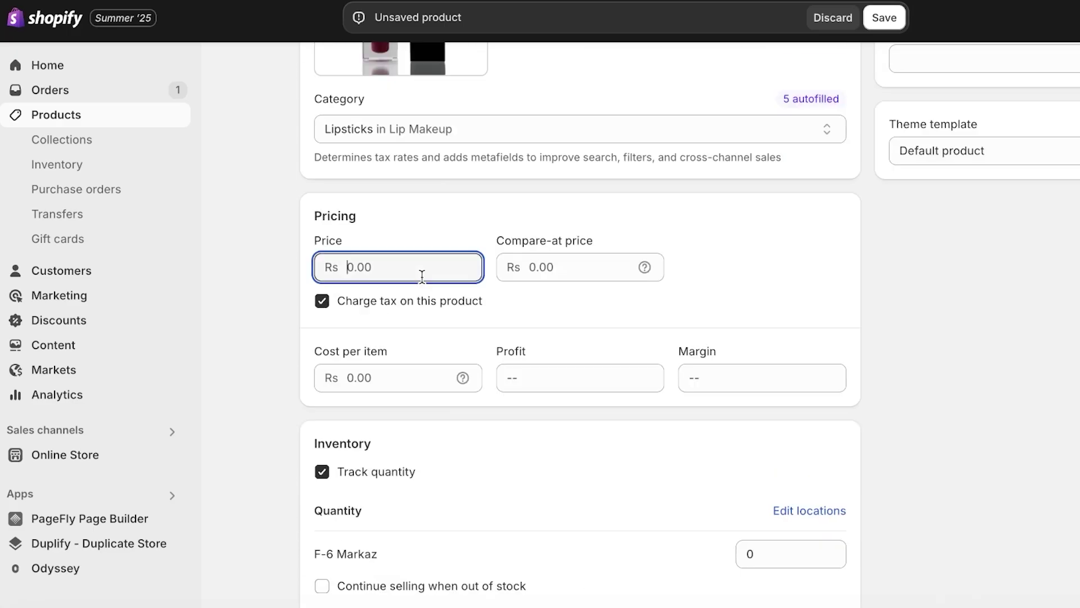
- Enter a price and save the new Lipsticks product
type("100")
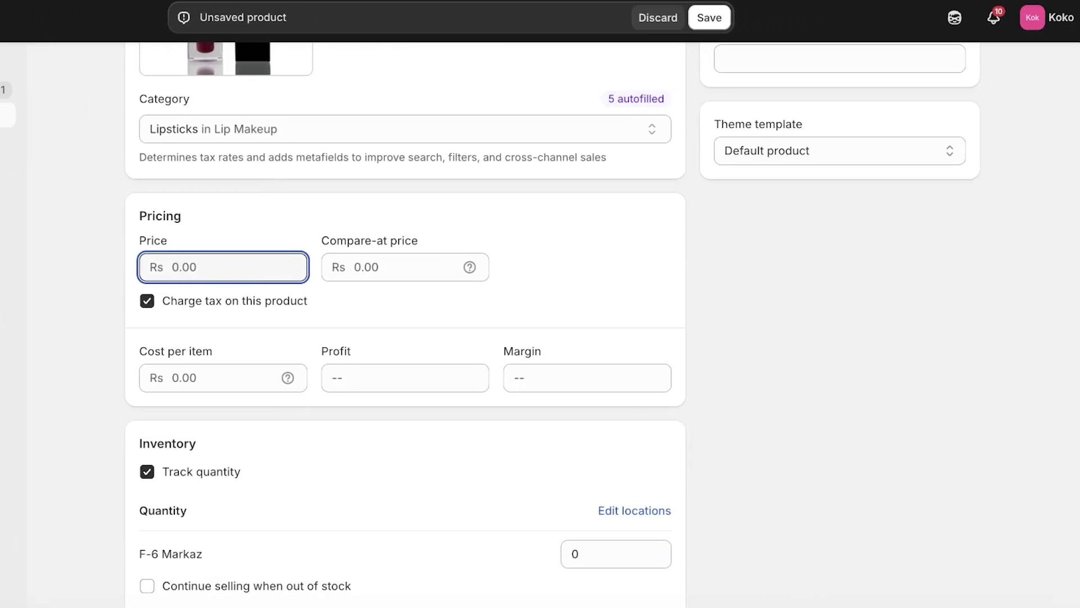
type("30")
key("Return")
scroll(839, 383, "down", 7)
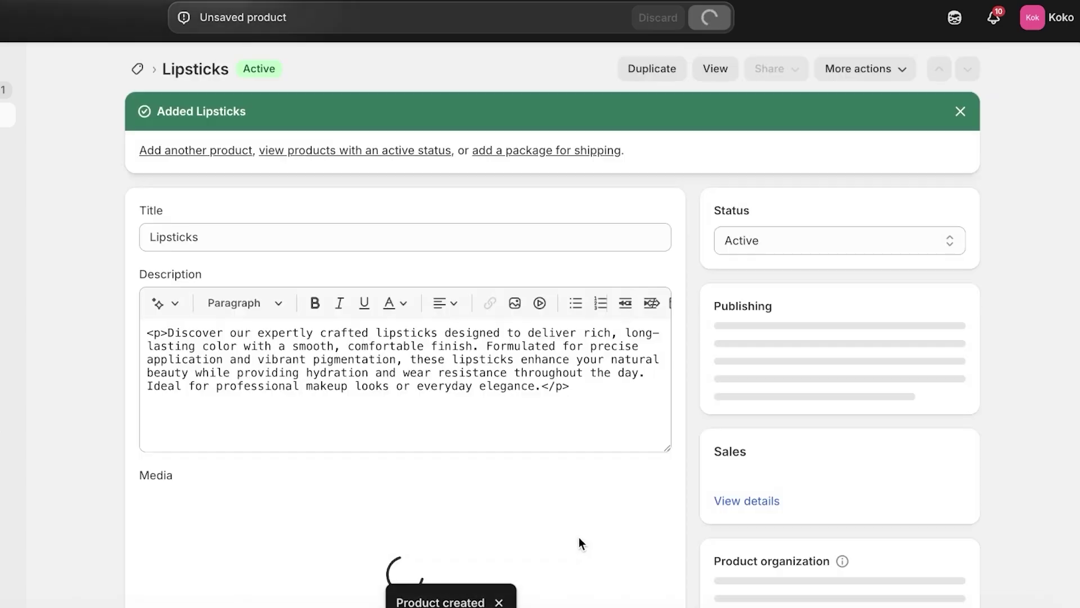
scroll(499, 340, "down", 10)
scroll(498, 333, "up", 3)
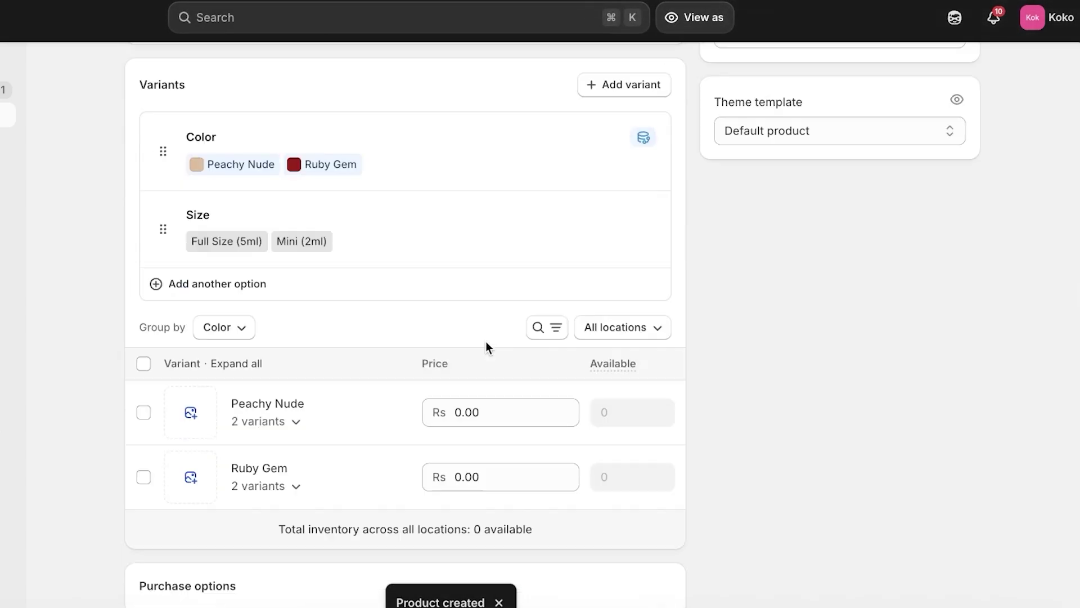
- Set both Peachy Nude and Ruby Gem prices to Rs 30.00
left_click(527, 410)
type("100")
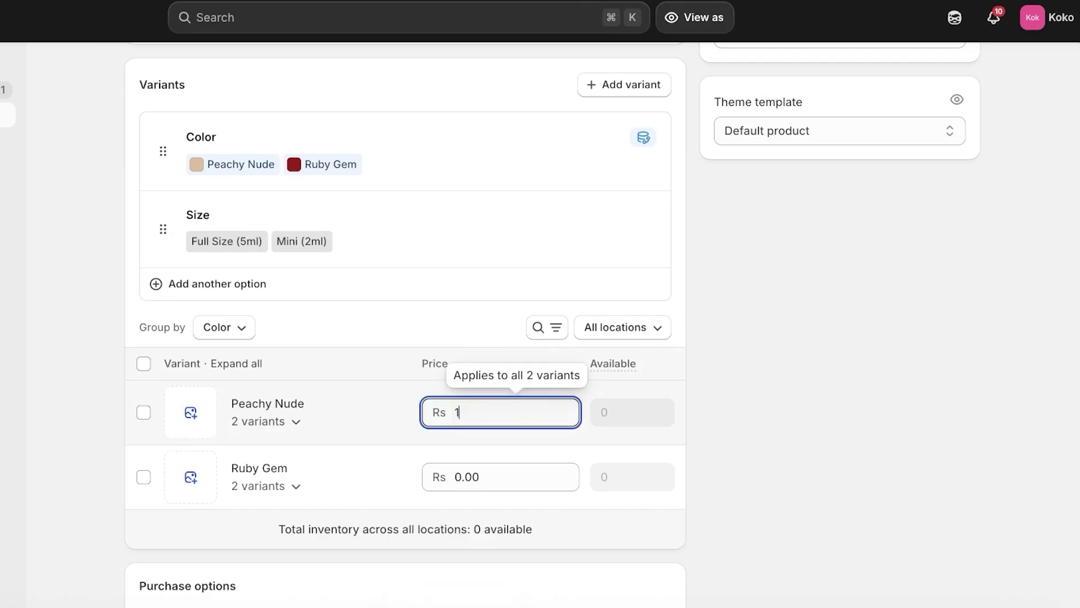
left_click(523, 468)
type("30")
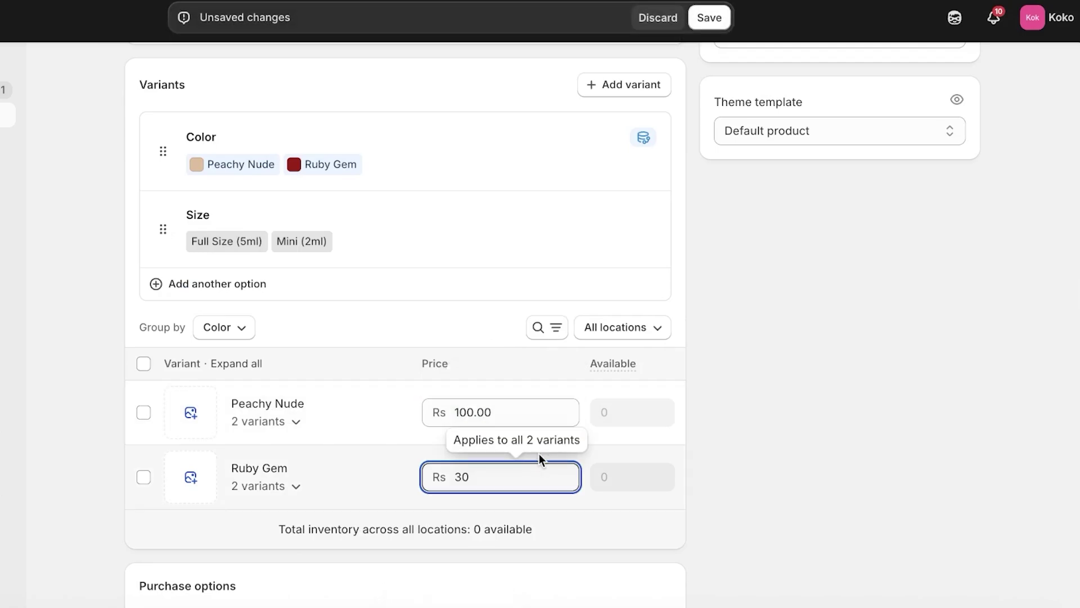
left_click(548, 414)
type("30")
left_click(785, 406)
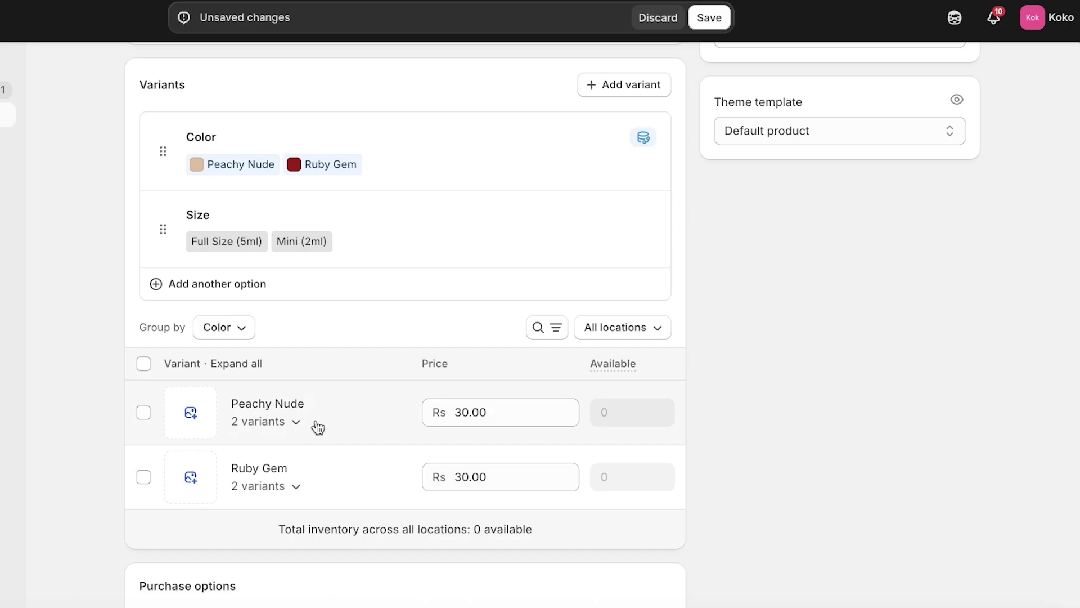
- Lower both colours' Mini (2ml) variant prices to Rs 10.00
left_click(307, 421)
scroll(304, 462, "down", 3)
left_click(337, 445)
left_click(580, 378)
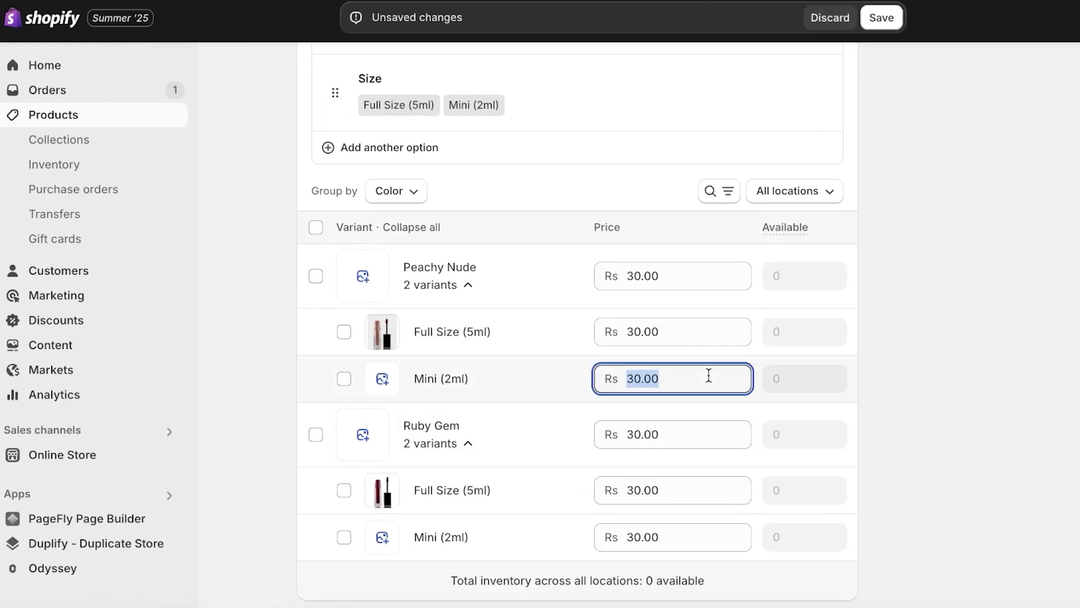
type("10")
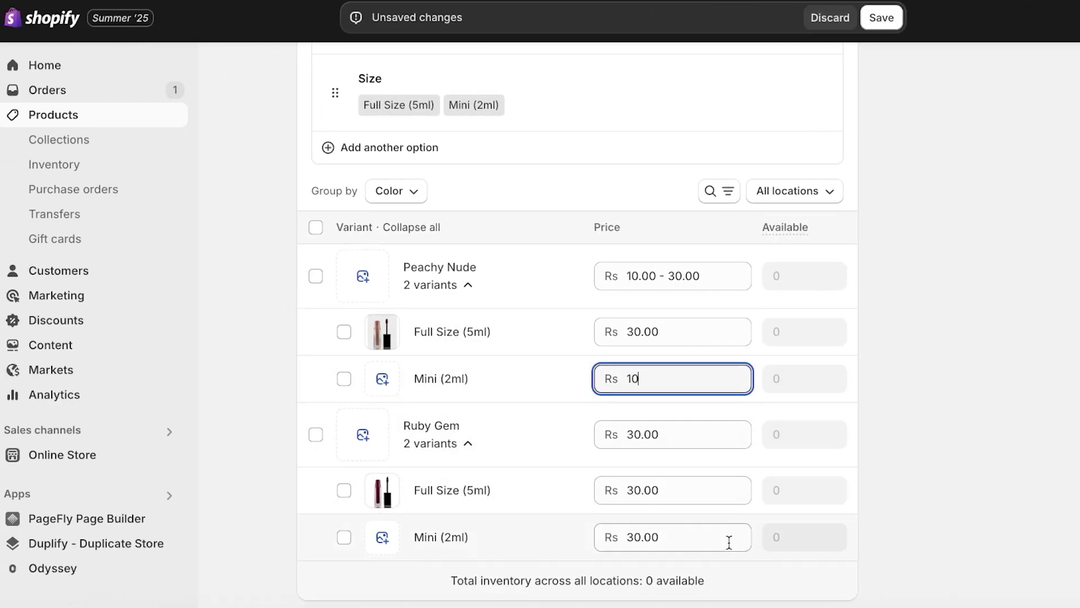
left_click(728, 540)
type("10")
left_click(1004, 383)
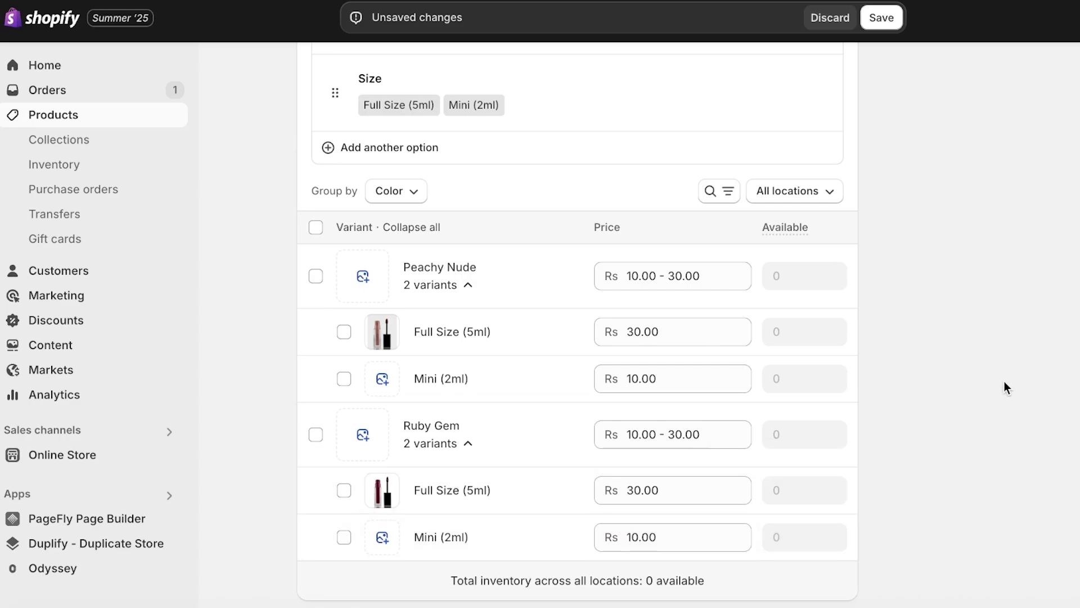
scroll(1004, 382, "up", 12)
scroll(1004, 383, "down", 8)
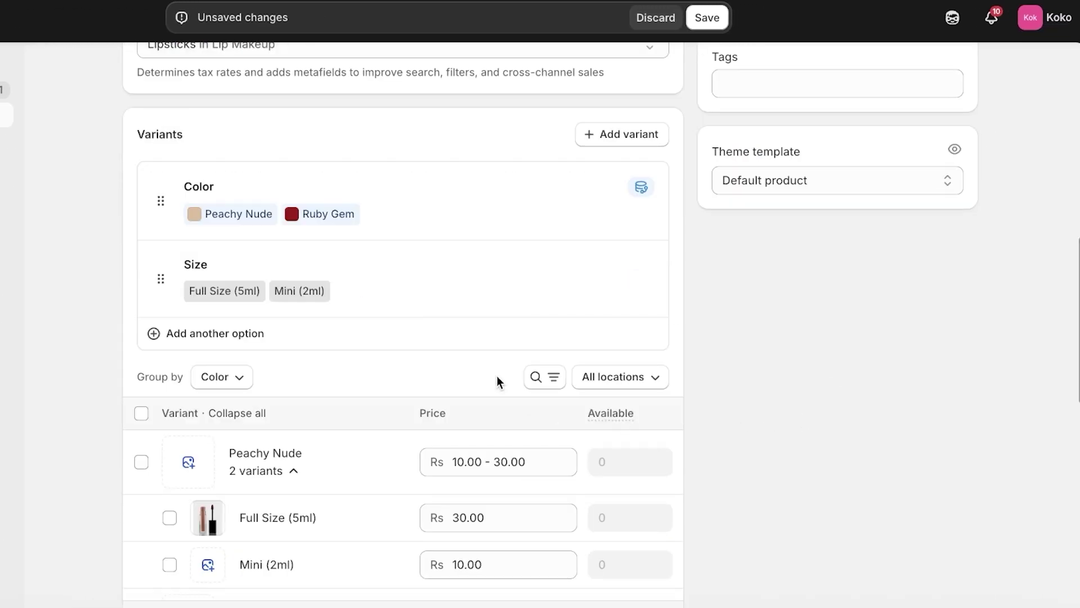
scroll(383, 371, "up", 8)
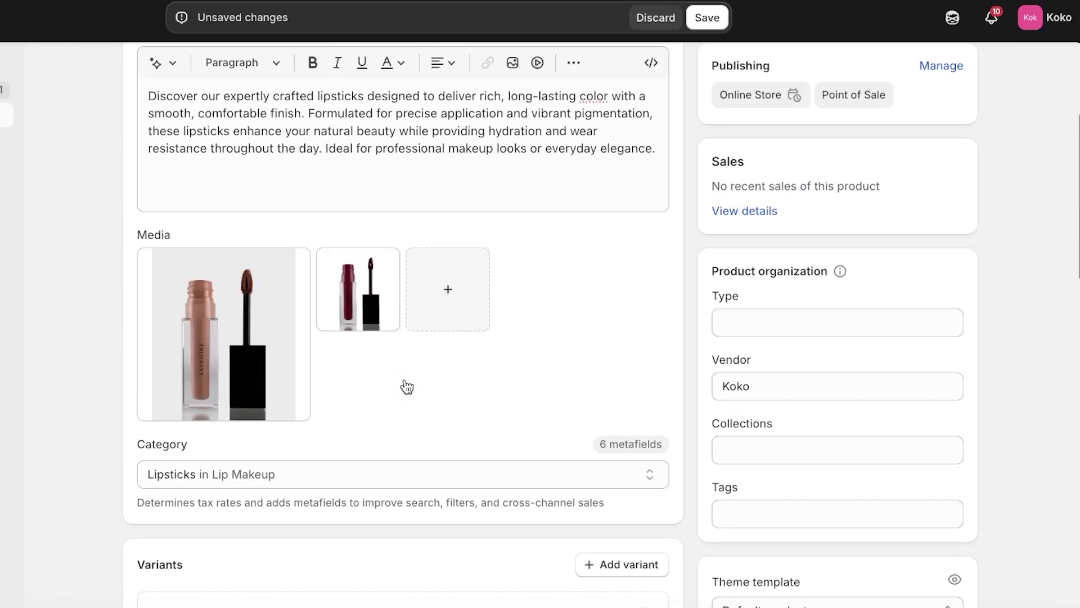
scroll(406, 380, "up", 3)
scroll(406, 382, "down", 15)
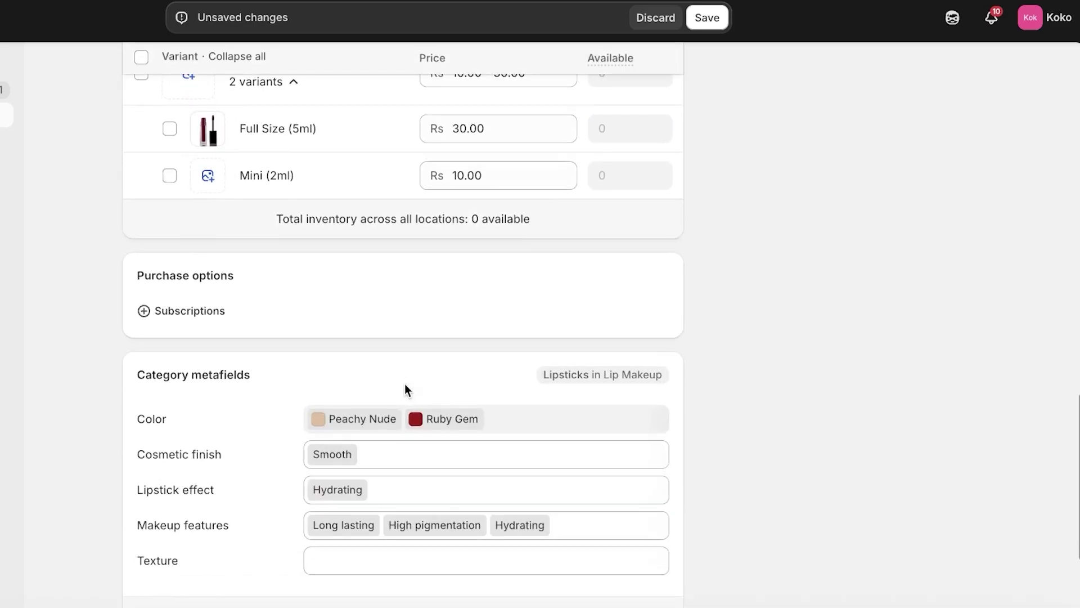
scroll(405, 388, "down", 5)
scroll(405, 389, "up", 10)
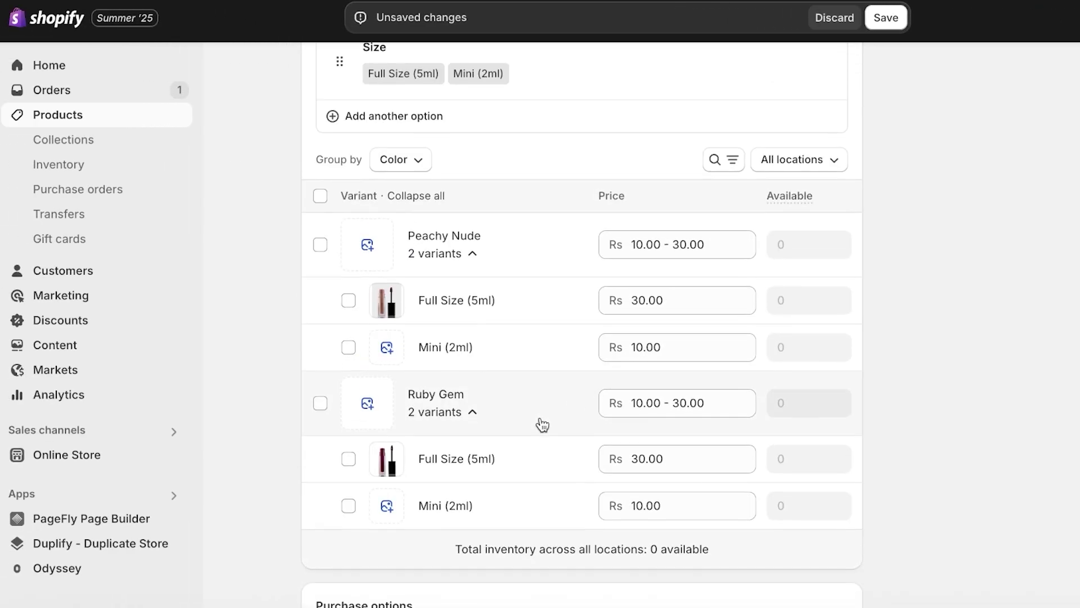
scroll(541, 425, "down", 1)
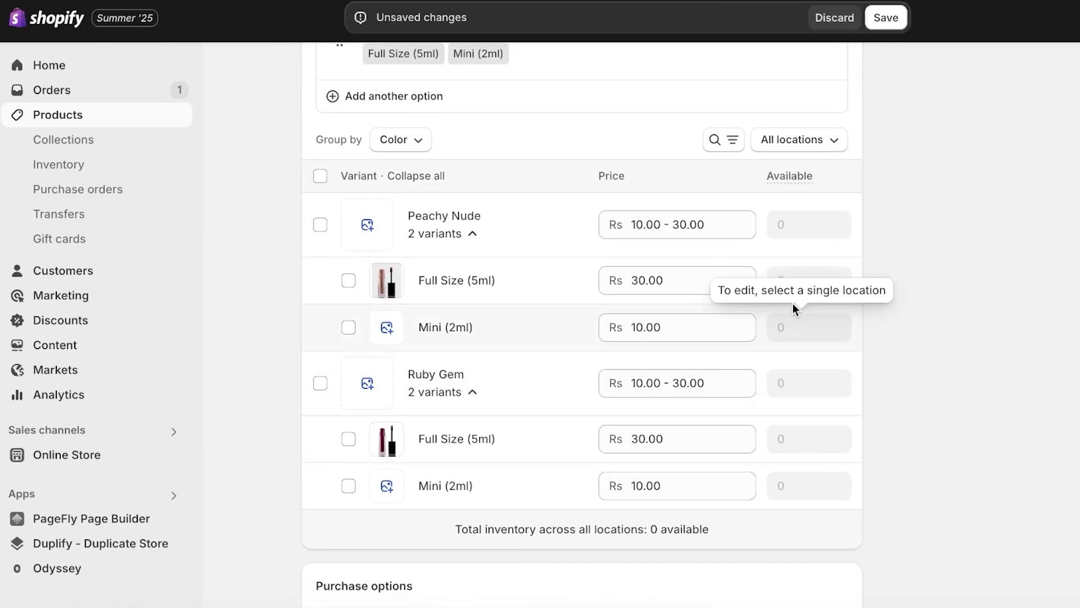
- Switch the variant inventory view to the F-6 Markaz location
left_click(793, 139)
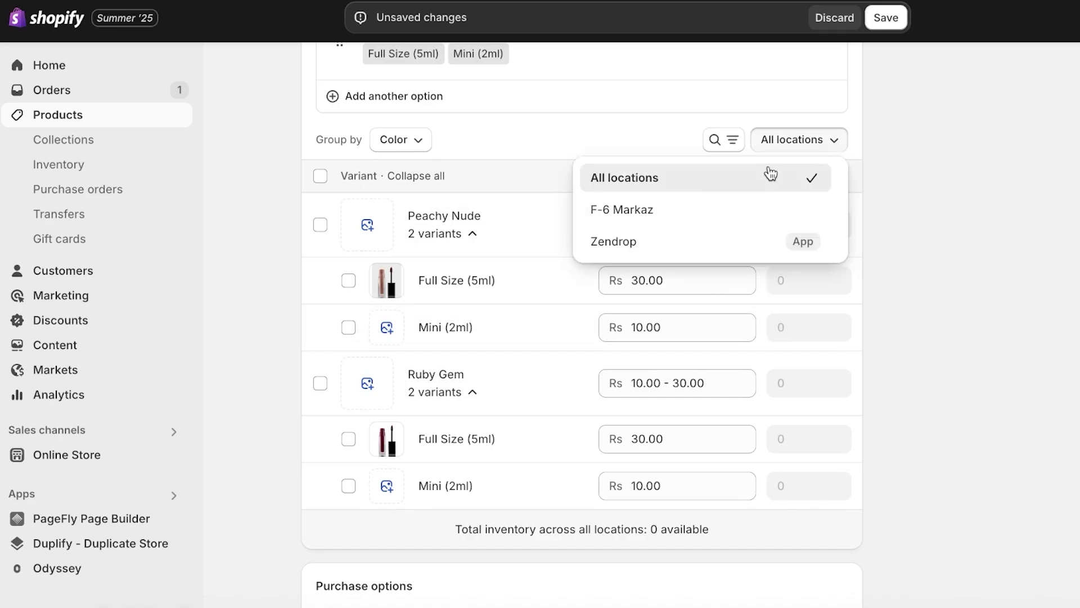
left_click(703, 211)
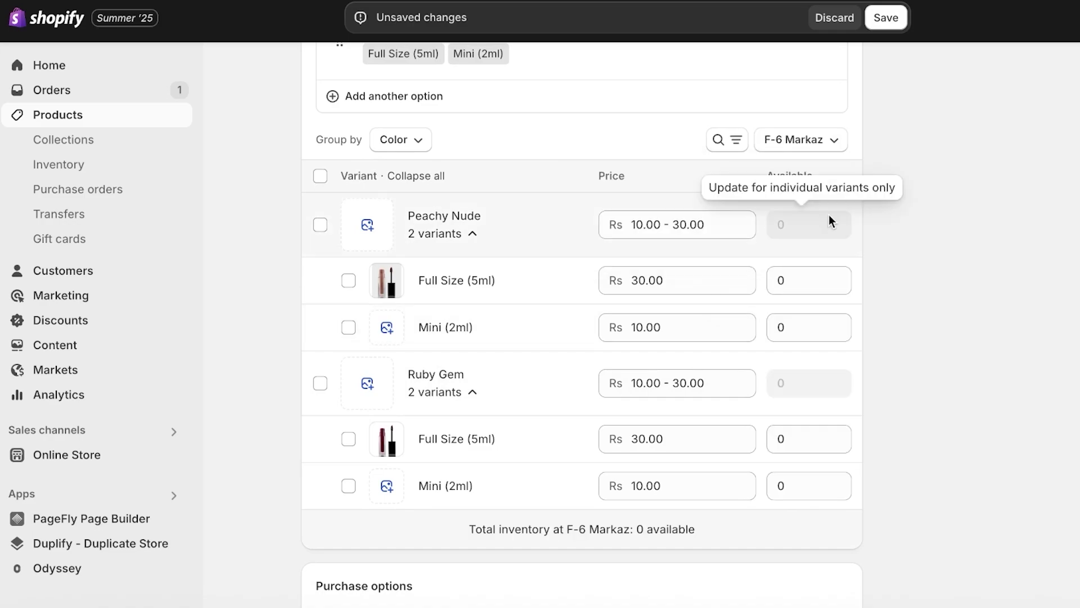
left_click(802, 271)
left_click(810, 145)
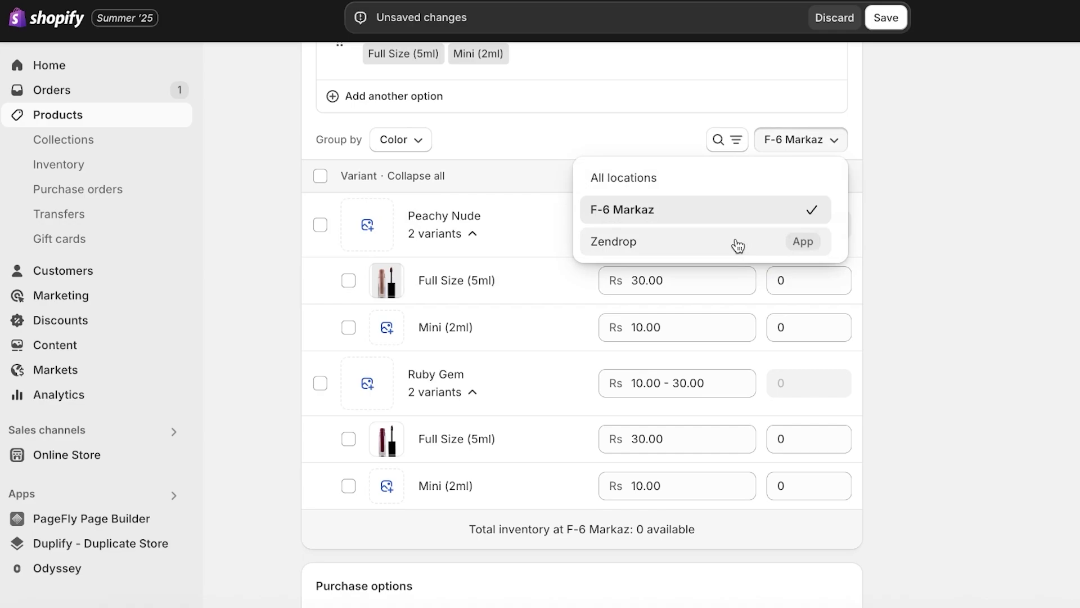
left_click(769, 220)
- Enter 100 available at F-6 Markaz for Peachy Nude and Ruby Gem Full Size and Mini
left_click(801, 278)
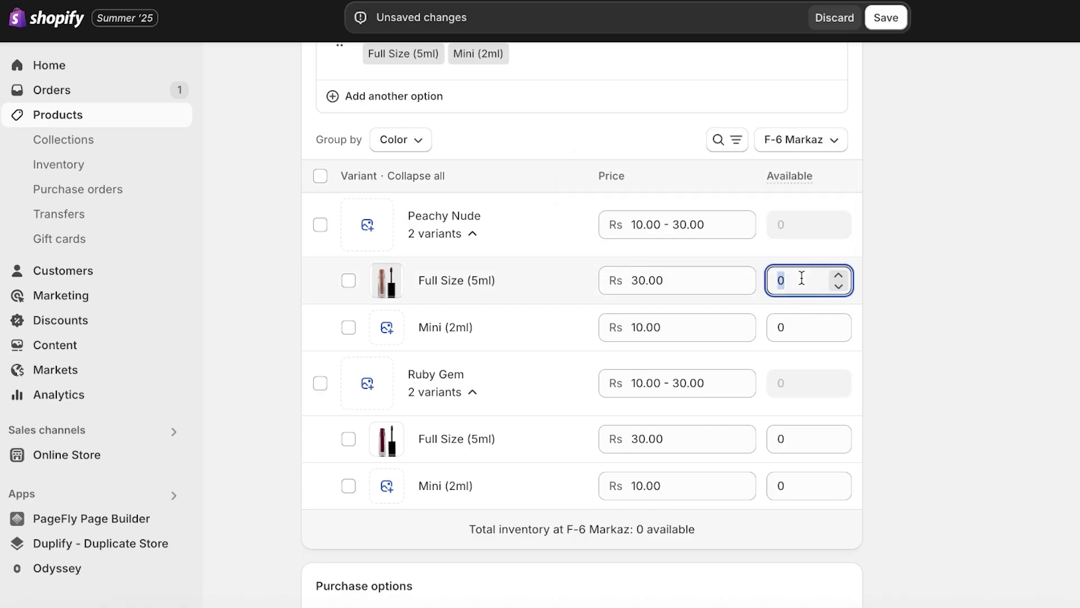
type("100")
left_click(814, 325)
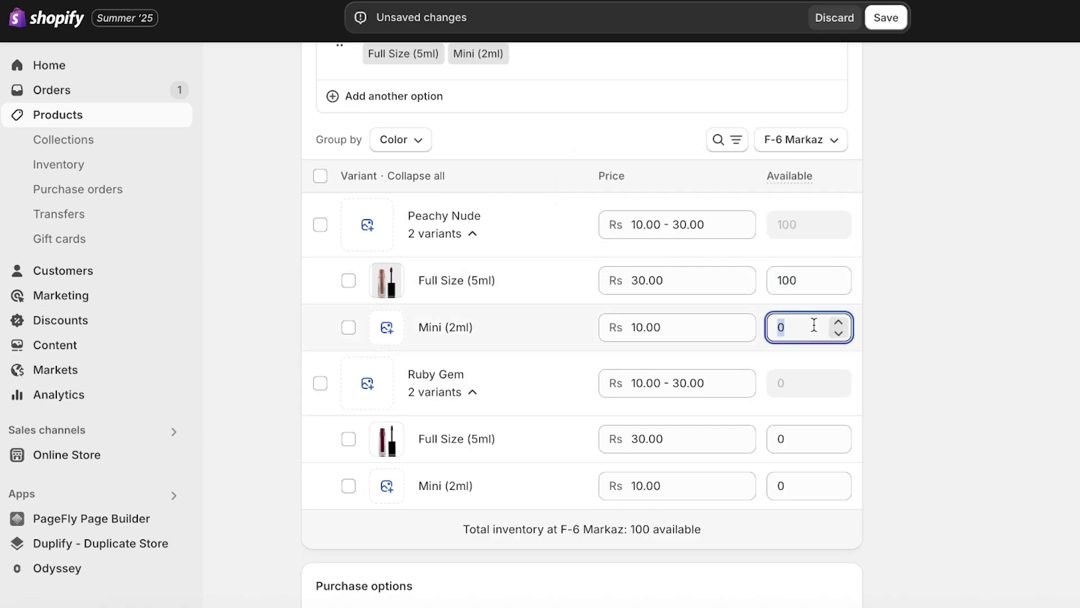
type("100")
left_click(781, 434)
type("100")
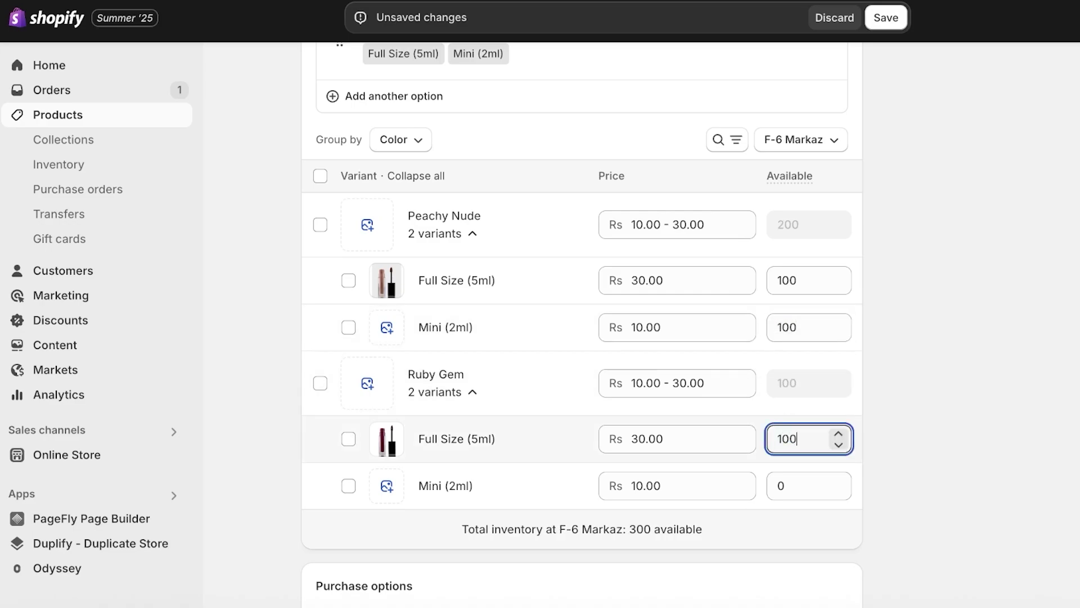
left_click(785, 496)
type("100")
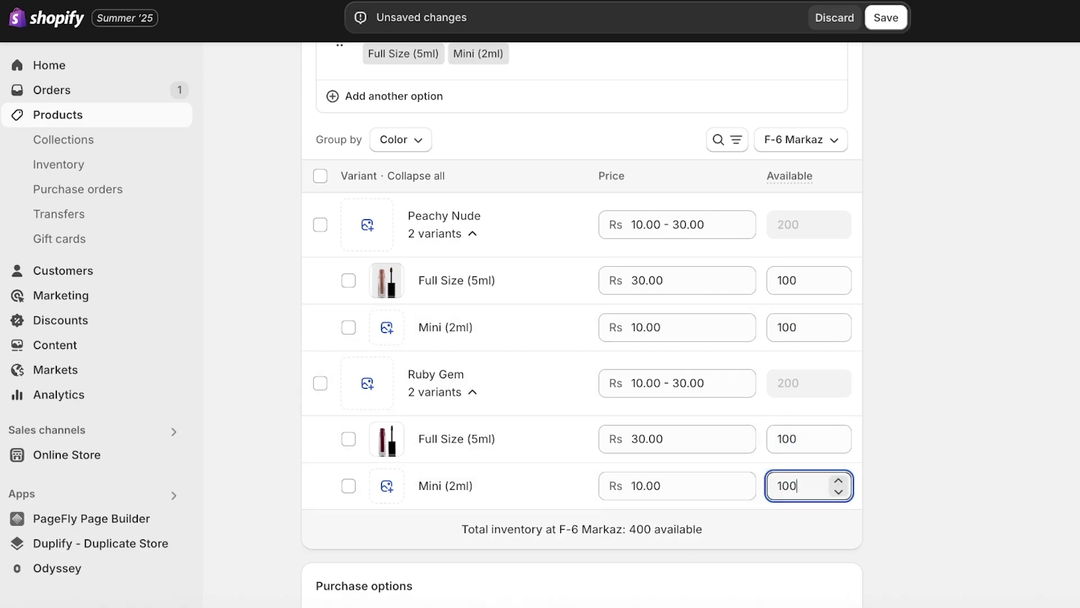
- Review the Lipsticks details and save the product with its variant prices and F-6 Markaz stock
left_click(1068, 296)
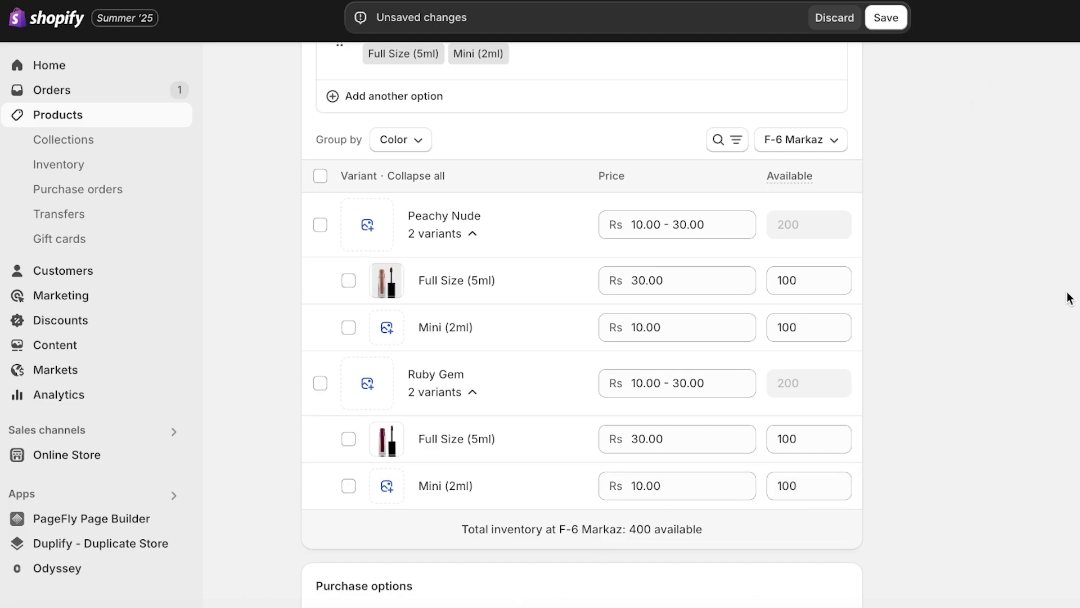
scroll(731, 366, "down", 3)
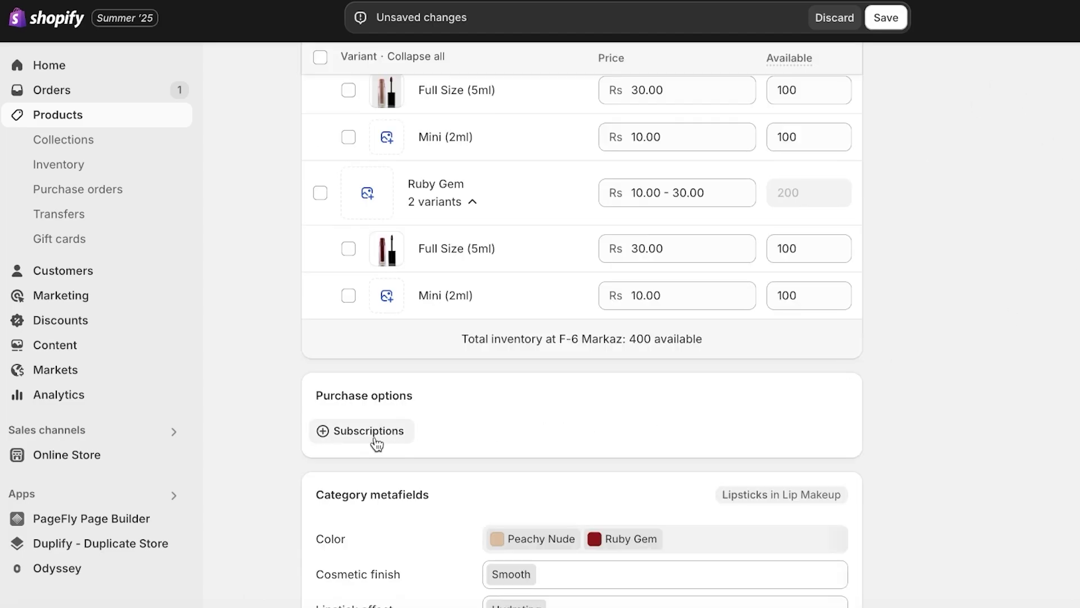
scroll(376, 445, "down", 3)
scroll(410, 272, "up", 2)
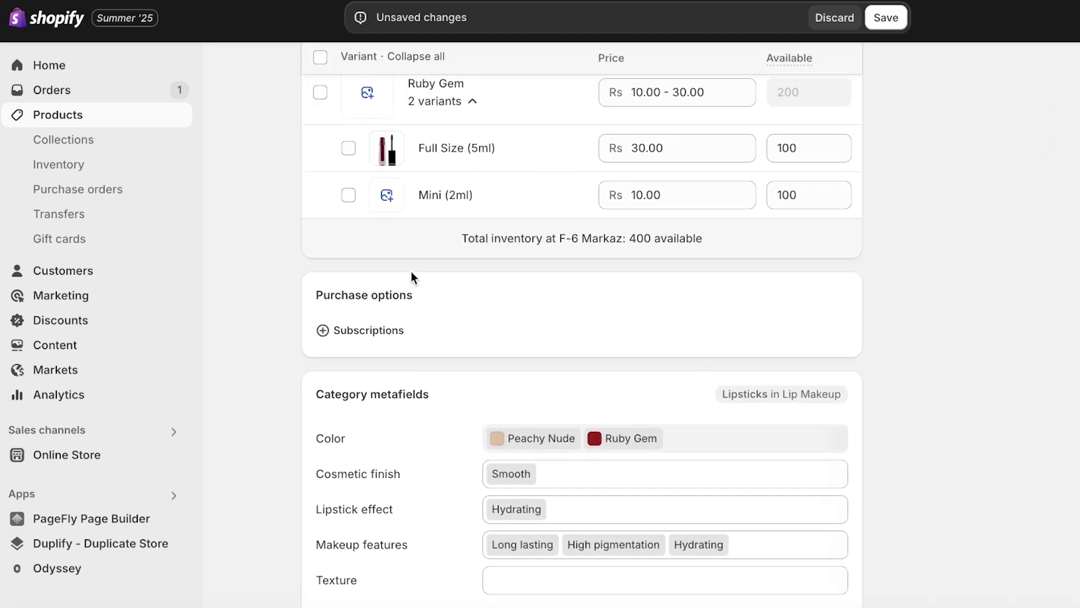
scroll(423, 306, "up", 6)
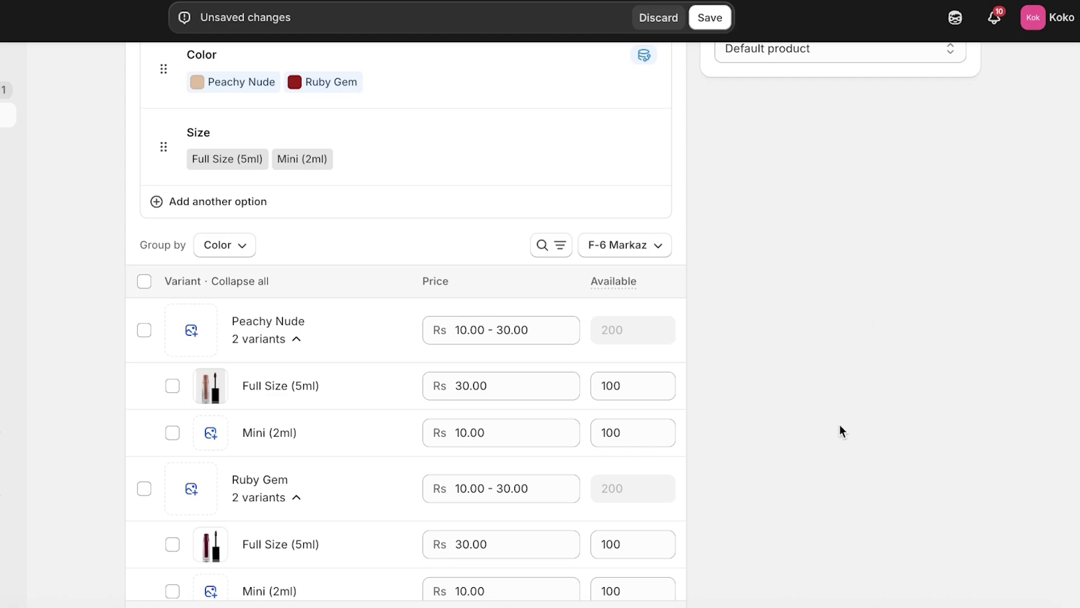
left_click(716, 25)
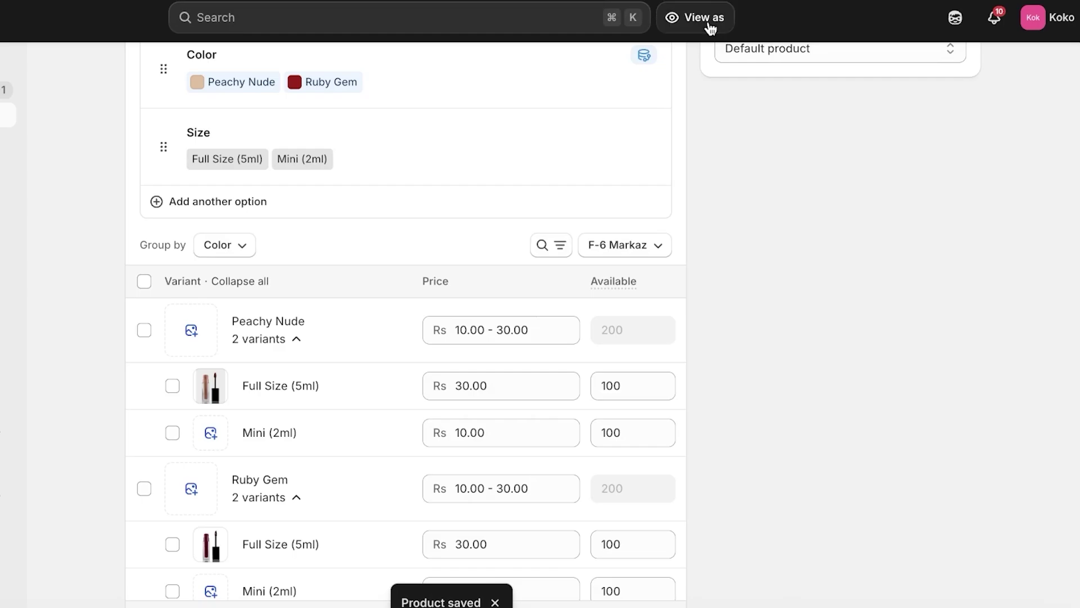
- Preview Lipsticks as a customer, then return to the Products list showing 400 in stock
left_click(707, 21)
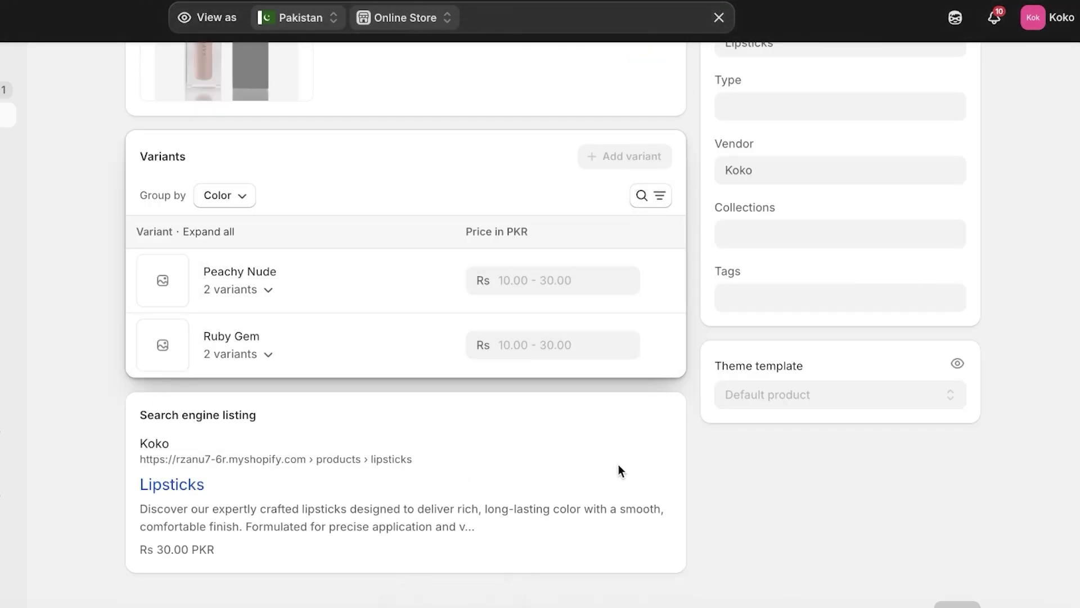
scroll(619, 465, "up", 8)
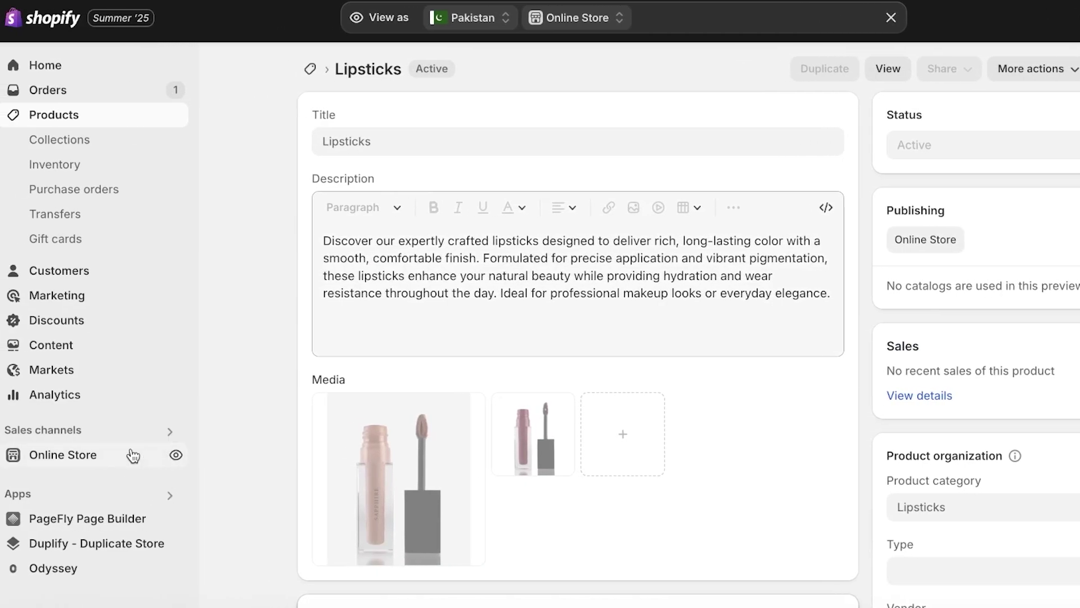
left_click(72, 114)
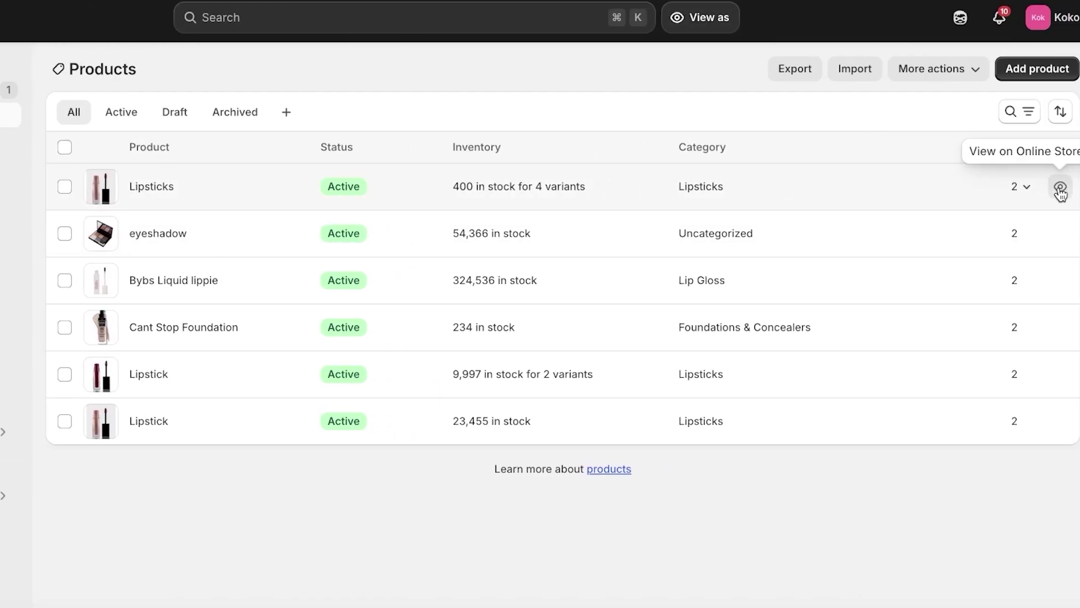
left_click(1077, 189)
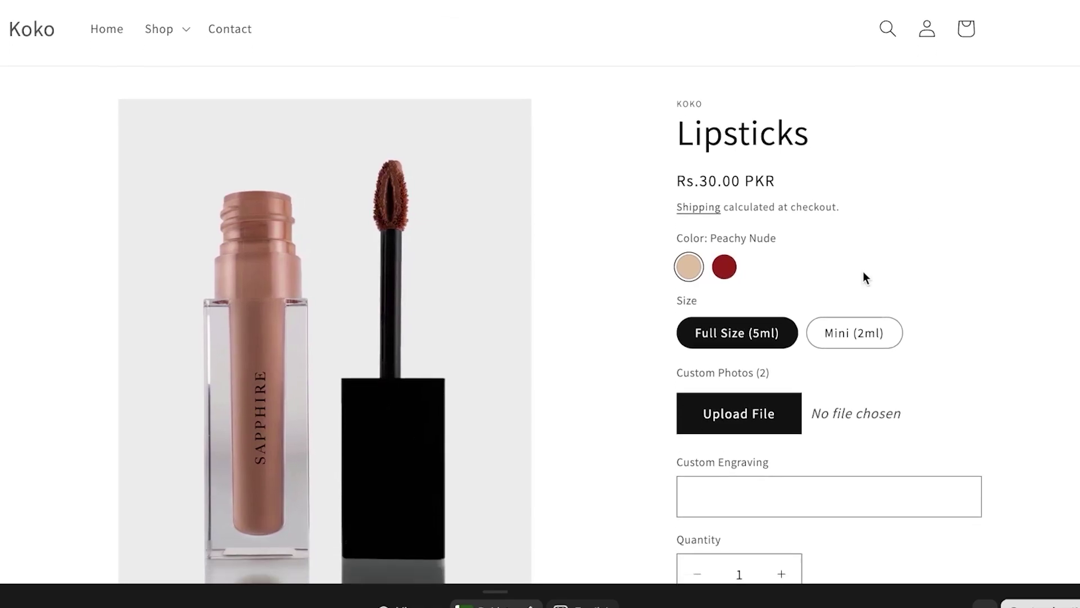
left_click(835, 329)
left_click(724, 264)
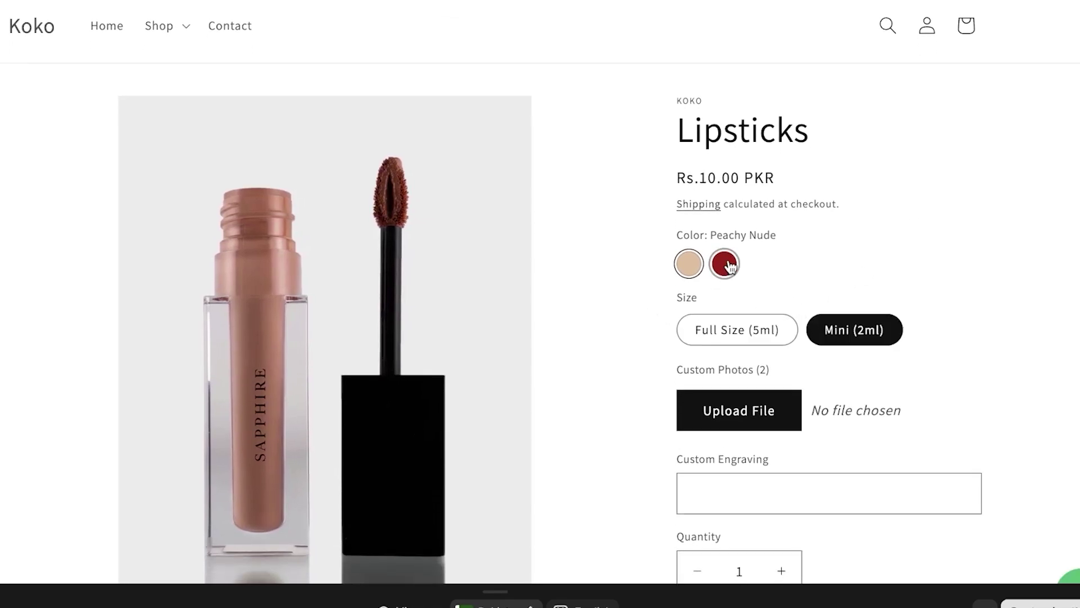
left_click(690, 265)
left_click(724, 264)
left_click(725, 329)
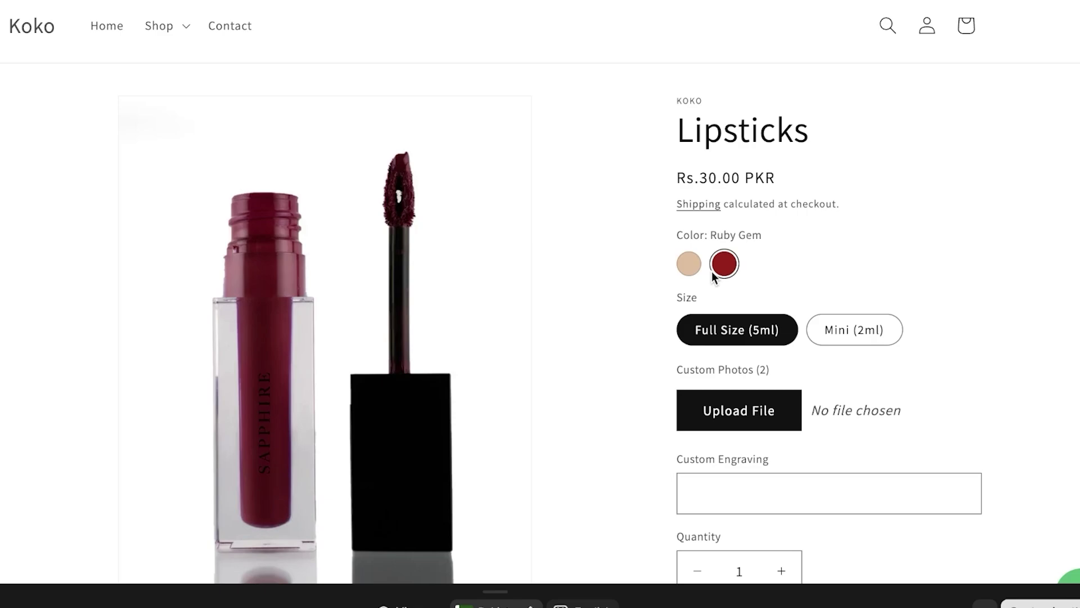
left_click(690, 264)
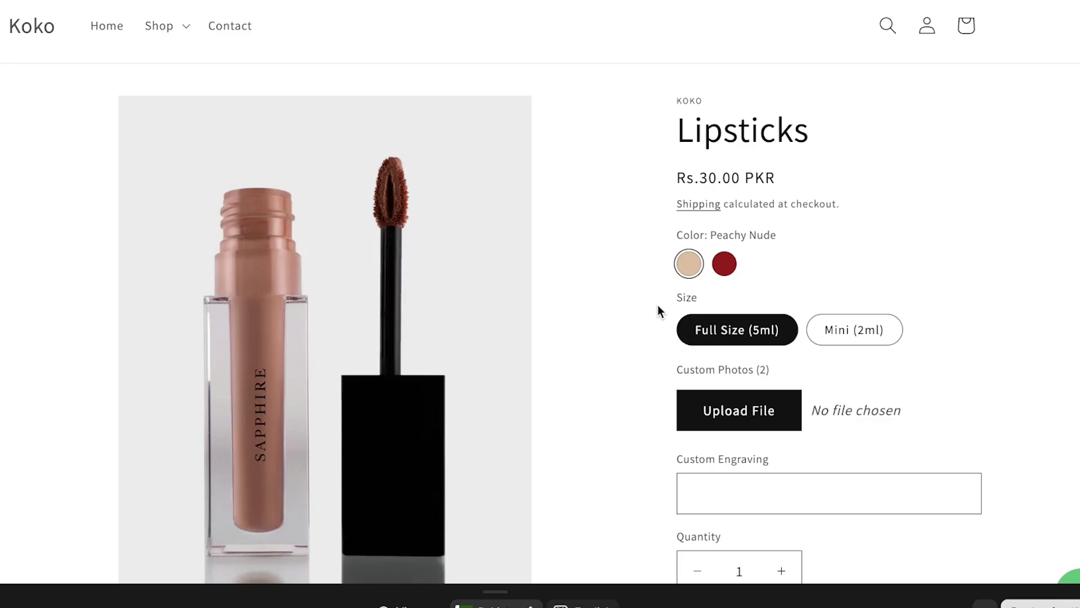
scroll(658, 292, "down", 5)
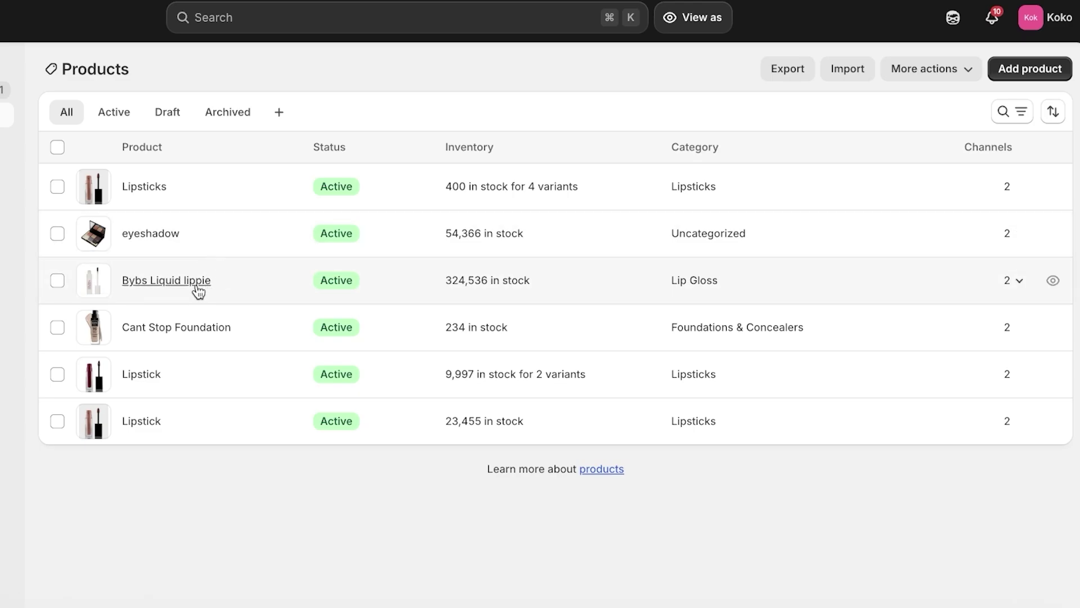
- Open Lipsticks and review its Variants: Peachy Nude and Ruby Gem, Rs 10.00–30.00, 400 total
left_click(144, 185)
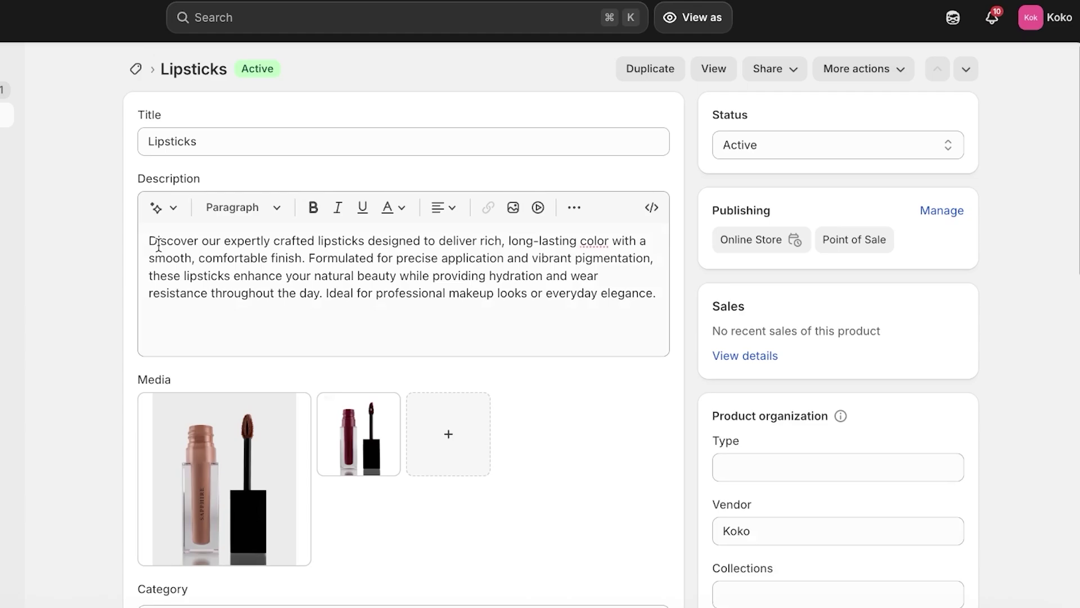
scroll(159, 248, "down", 15)
scroll(161, 254, "up", 4)
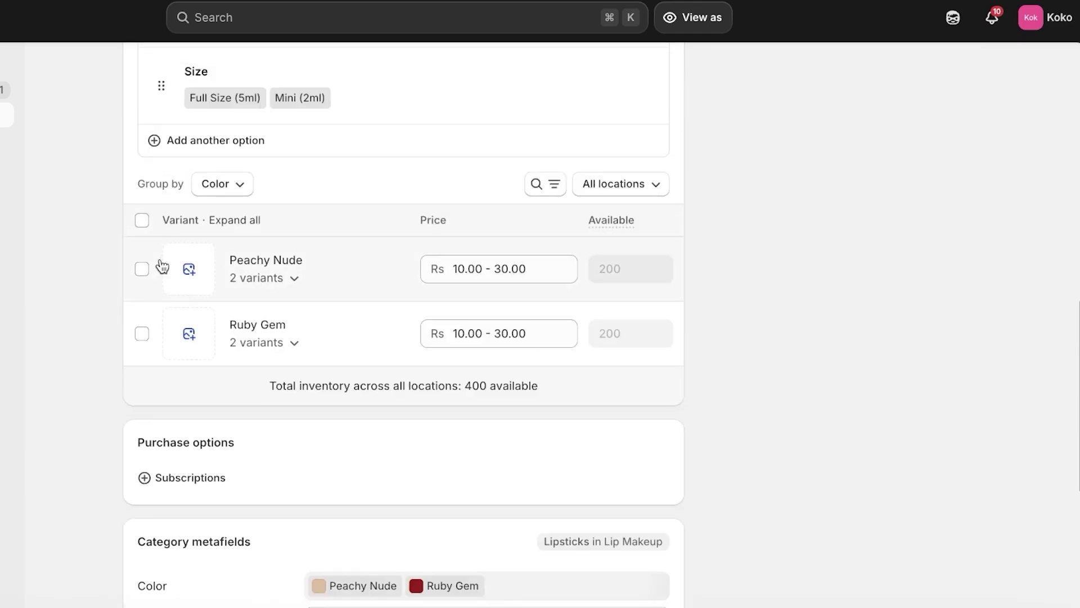
scroll(162, 264, "up", 2)
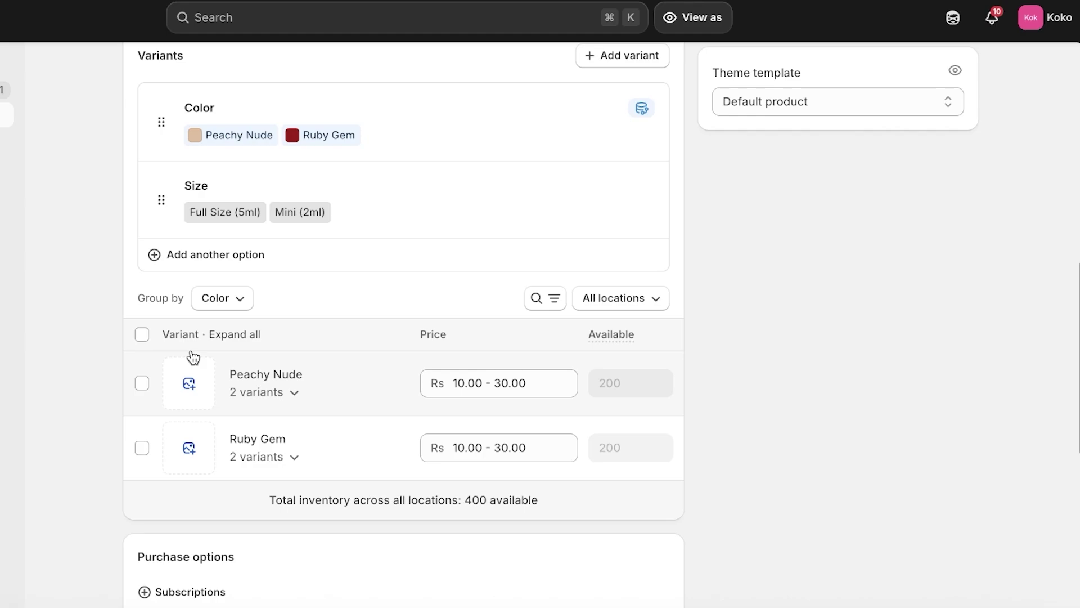
scroll(220, 366, "down", 10)
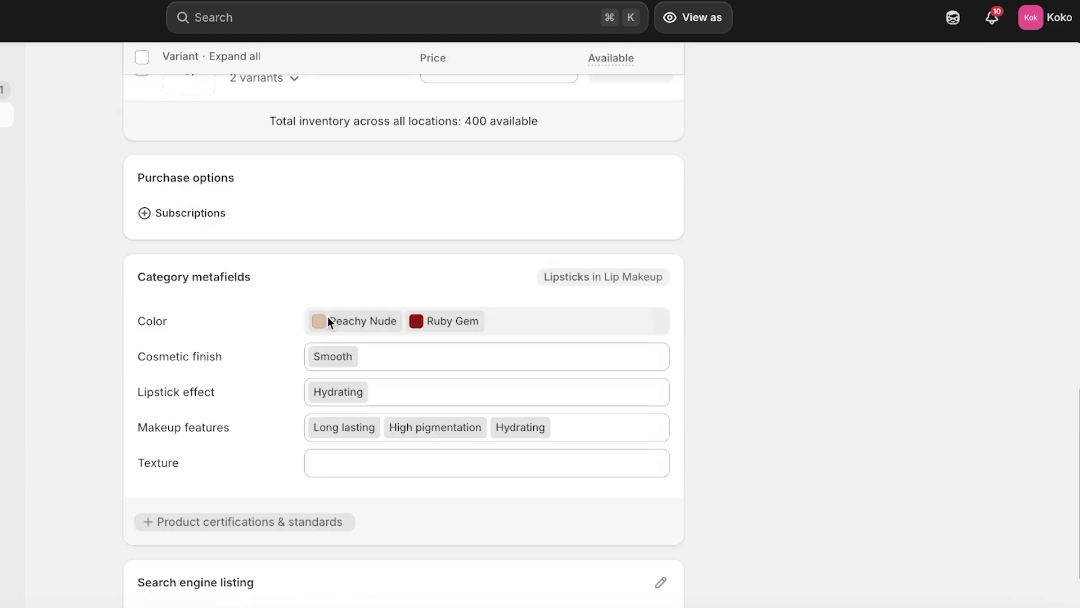
scroll(321, 333, "up", 10)
scroll(320, 328, "down", 4)
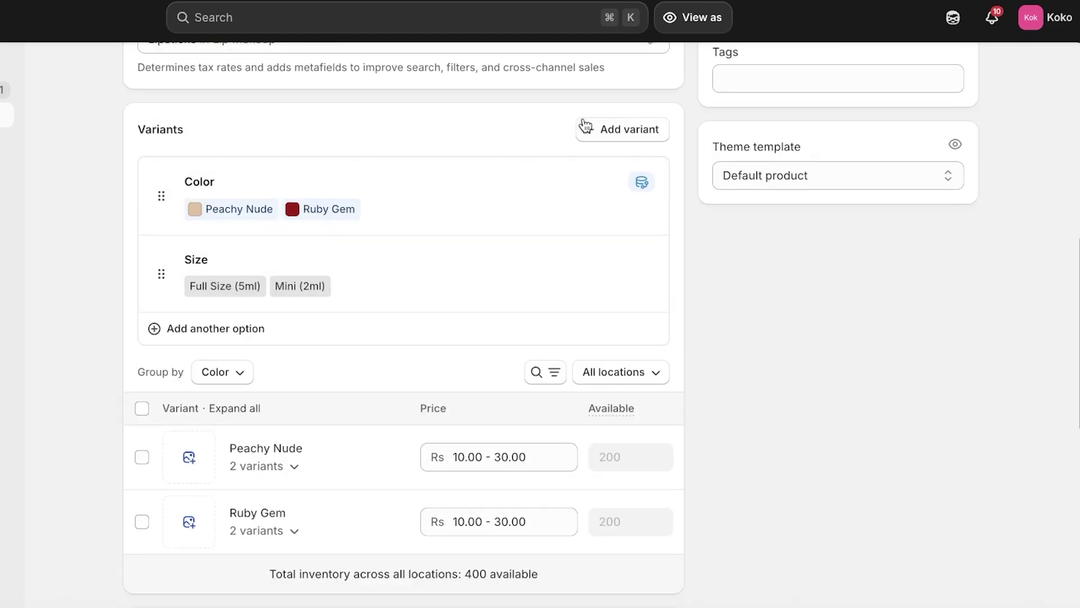
left_click(621, 123)
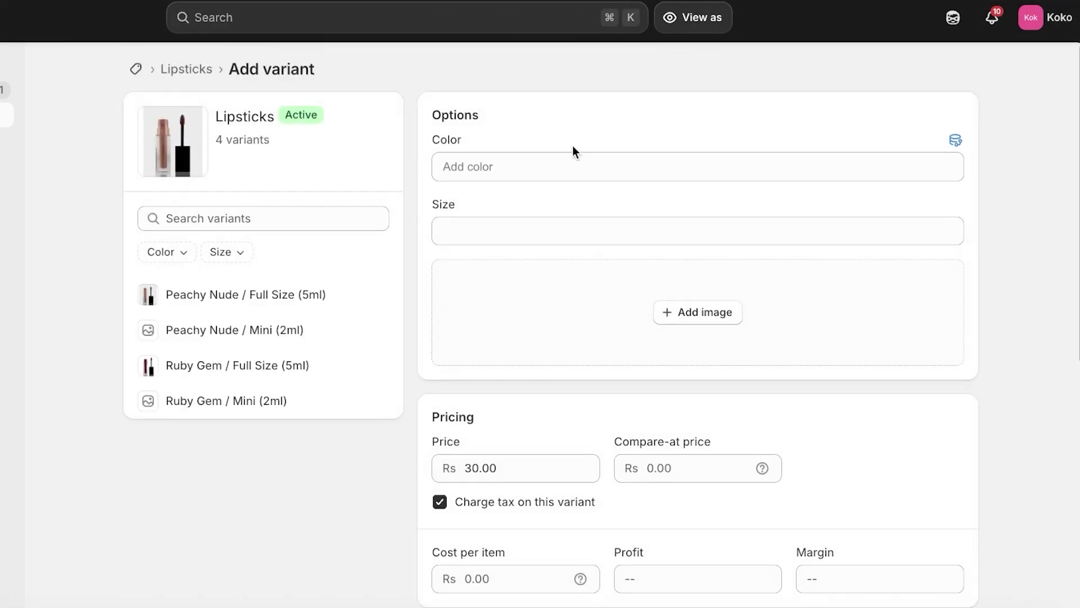
left_click(569, 163)
left_click(1047, 162)
scroll(1036, 167, "down", 9)
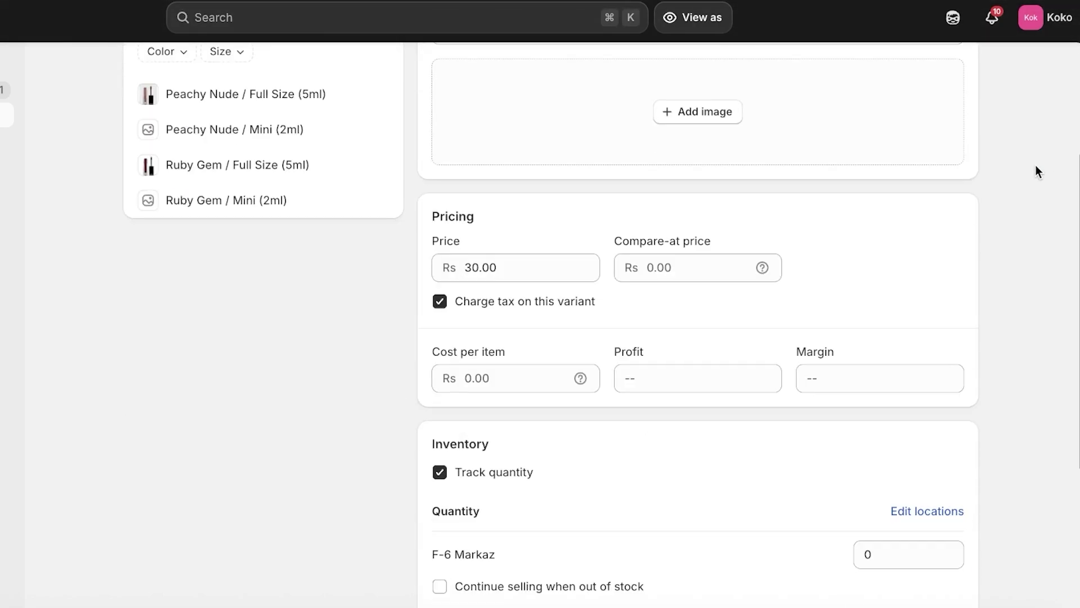
scroll(975, 221, "up", 9)
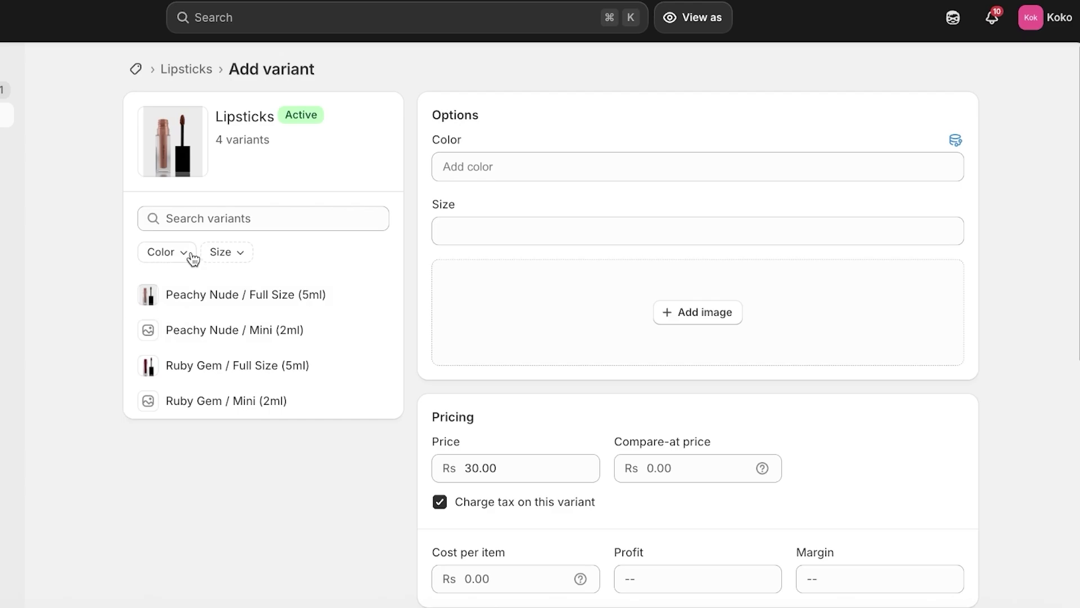
left_click(211, 254)
left_click(188, 256)
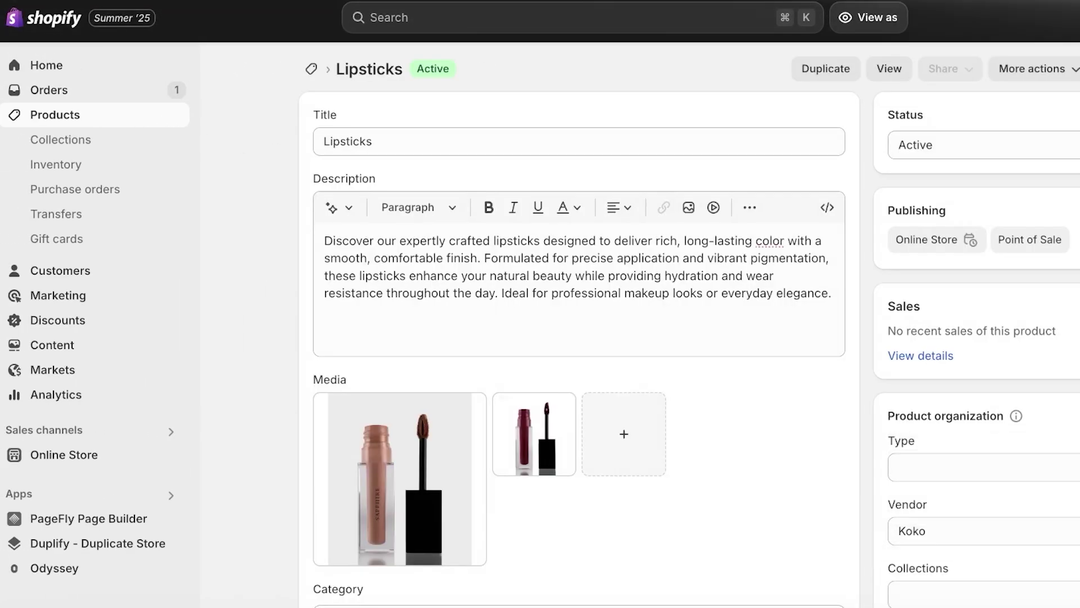
- Expand the Ruby Gem and Peachy Nude groups to list each size with 100 available
scroll(542, 372, "down", 10)
scroll(402, 431, "down", 3)
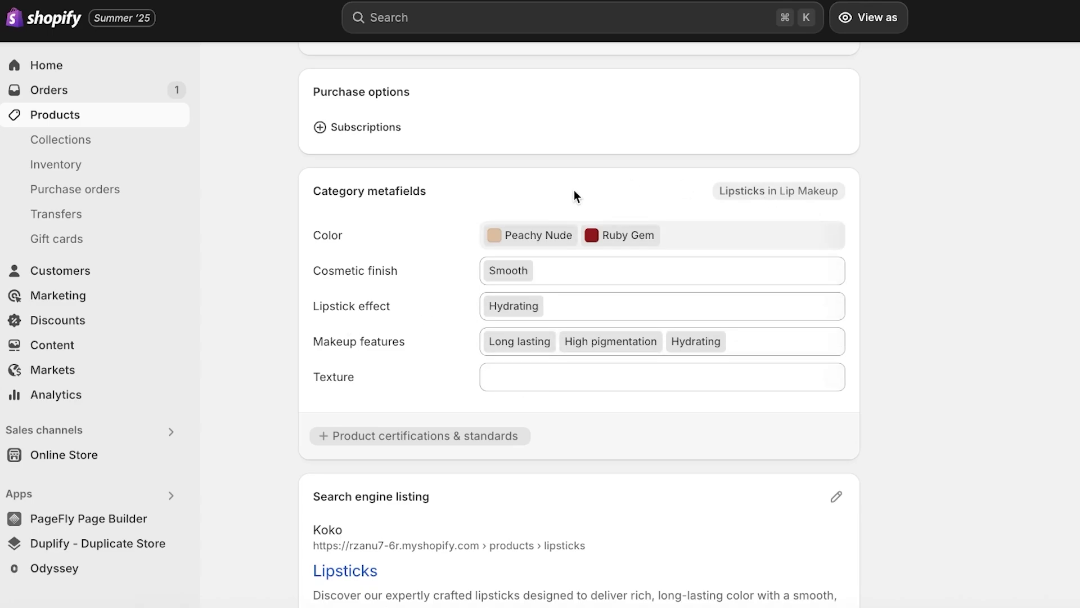
scroll(447, 260, "up", 2)
scroll(447, 261, "up", 3)
left_click(447, 260)
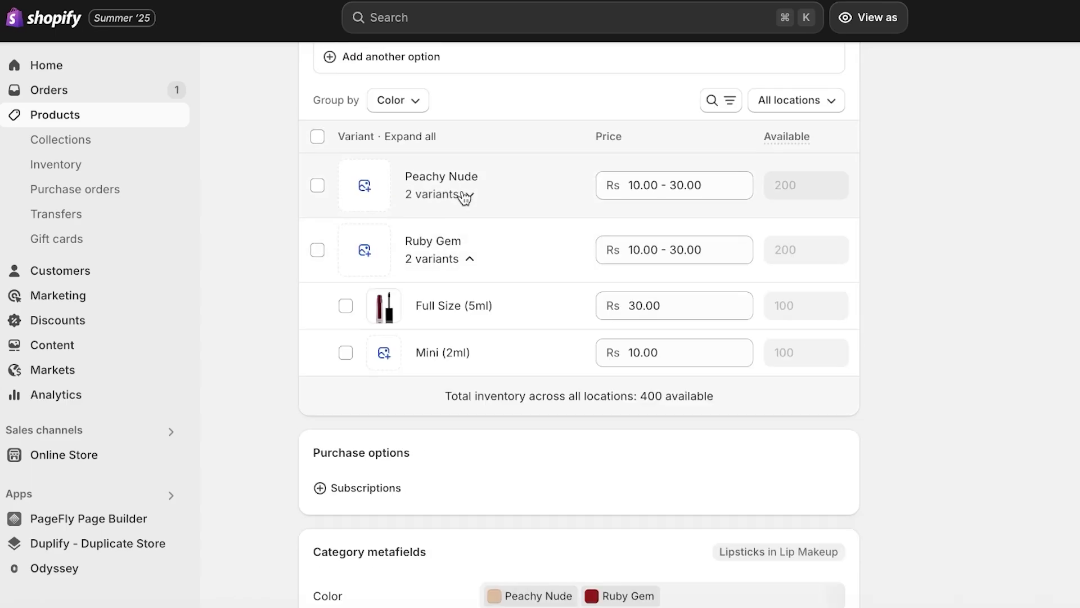
left_click(464, 195)
- Check the Add another option choices and close them without adding an option
scroll(581, 251, "up", 5)
scroll(572, 275, "down", 5)
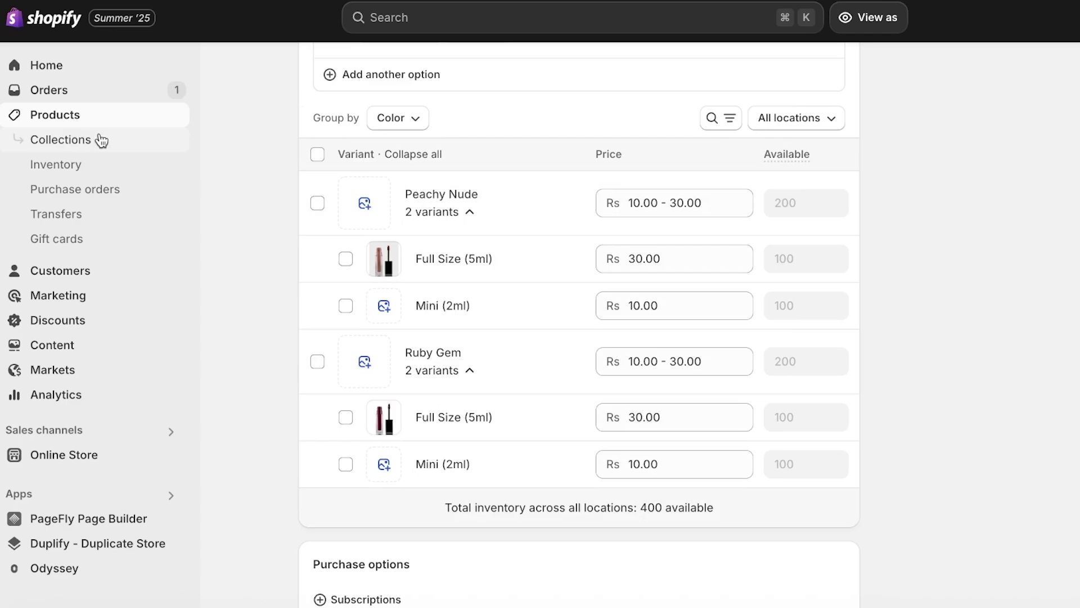
scroll(366, 163, "up", 4)
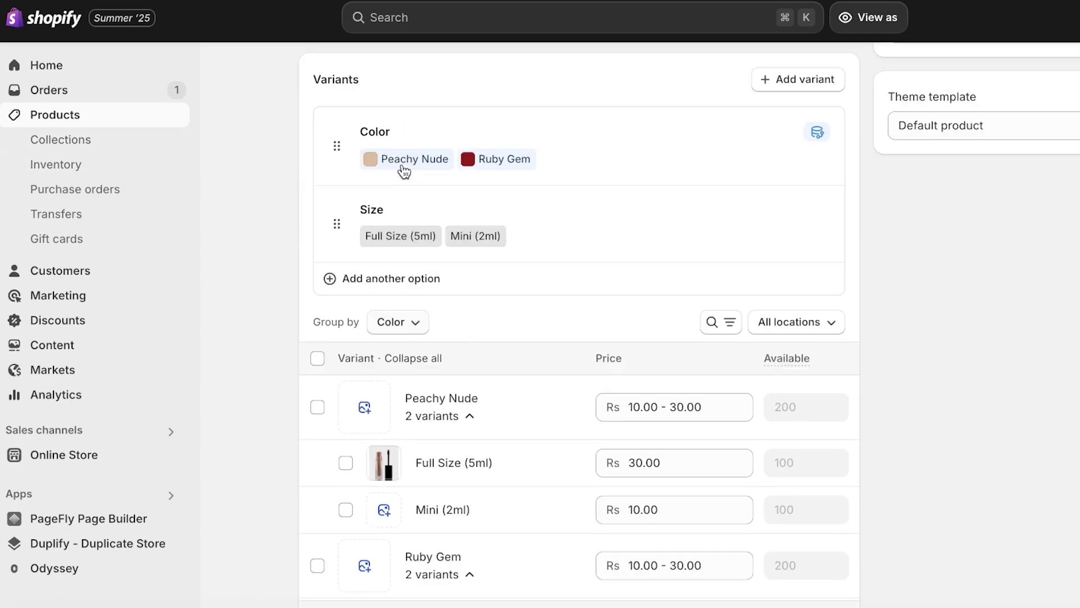
left_click(388, 280)
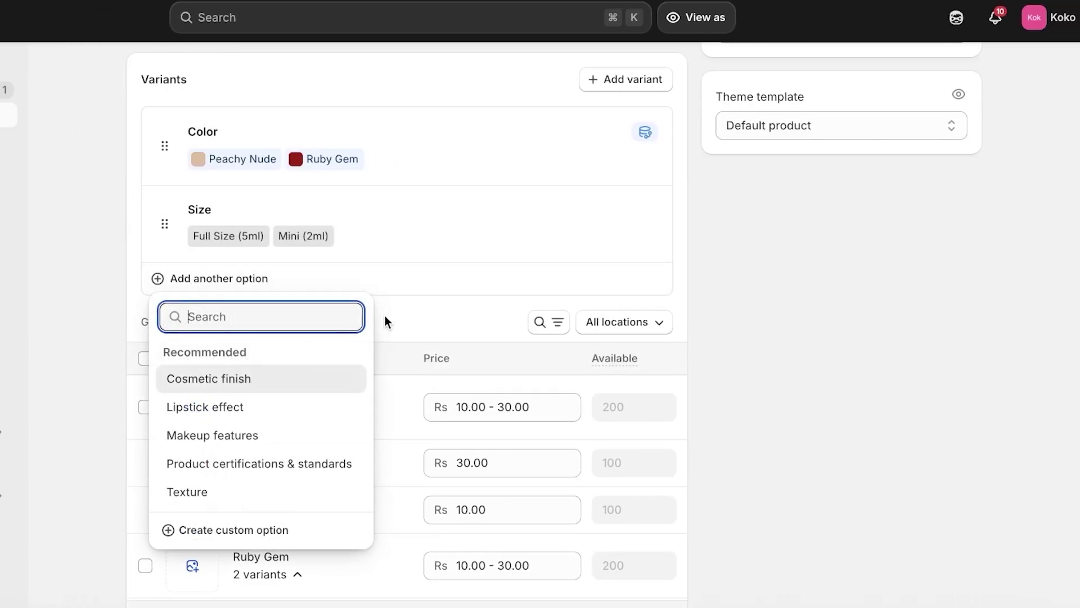
left_click(396, 297)
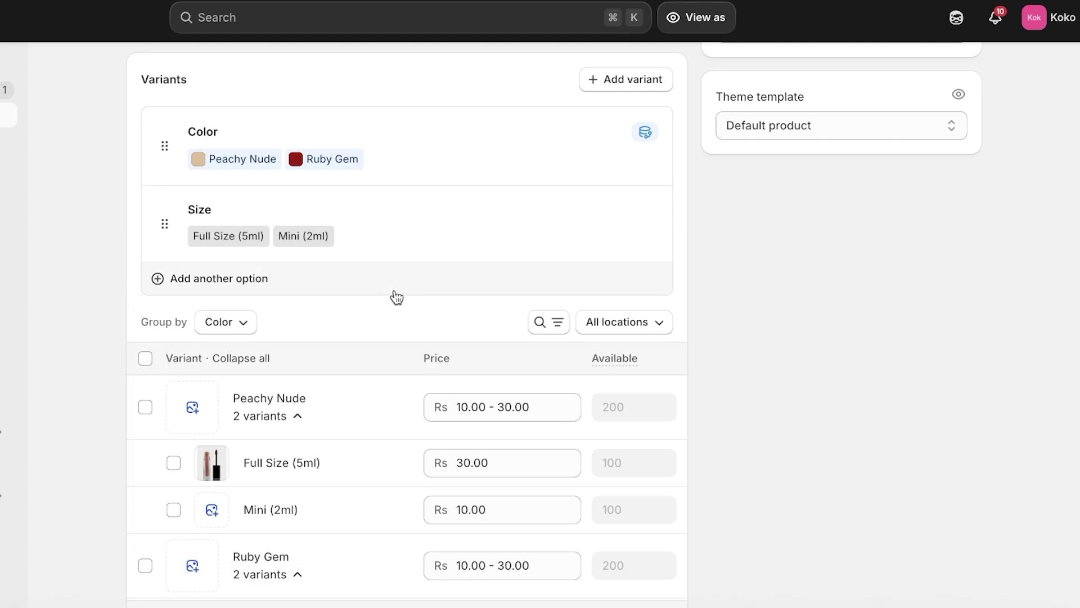